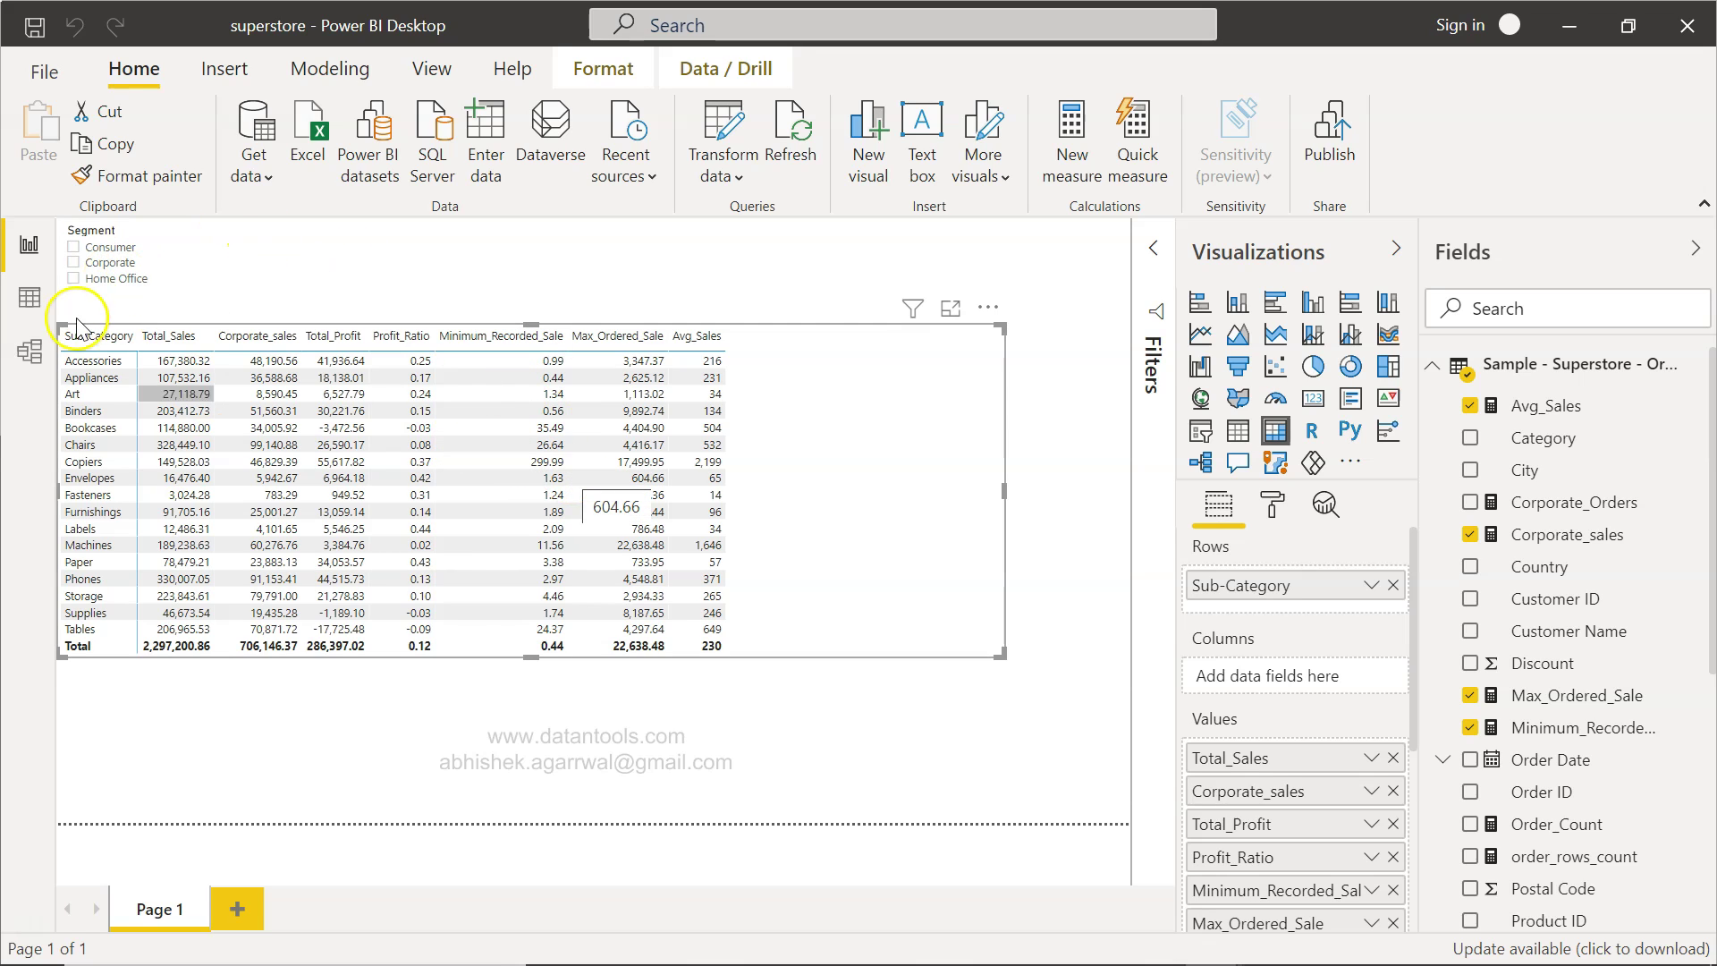
Step: Tick Consumer in the Segment slicer so the sub-category table shows only Consumer sales
click(100, 248)
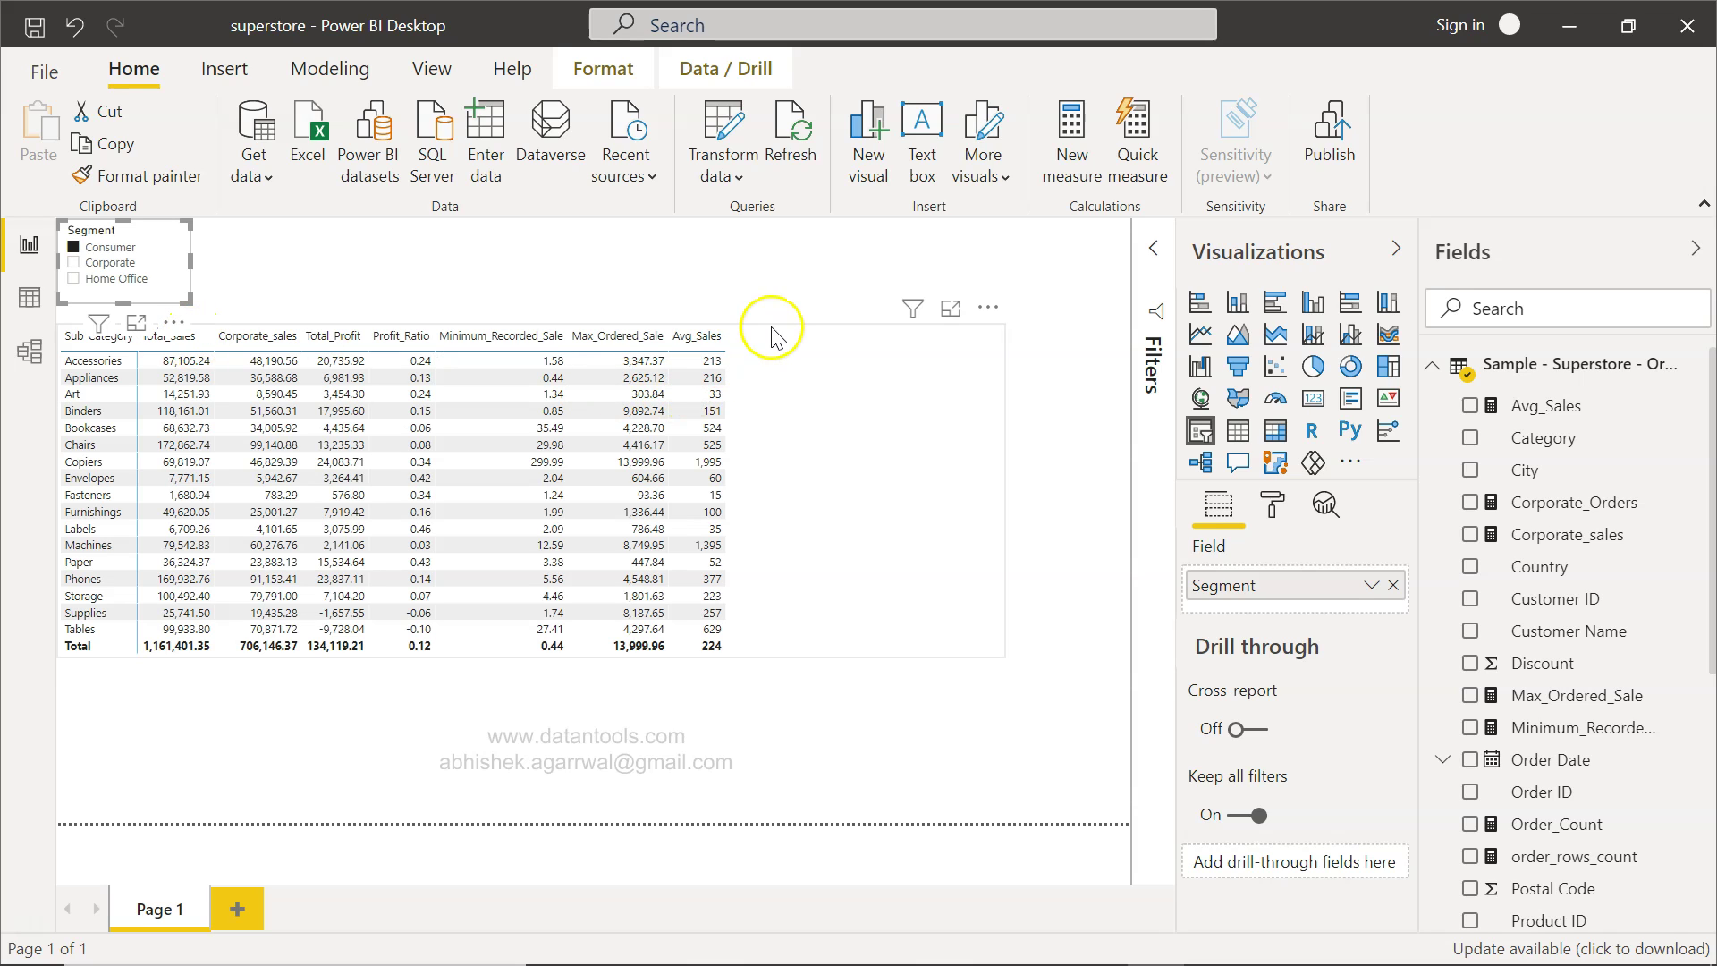
Step: Drag the sub-category sales table slightly lower, then select the table and slicer and deselect all
drag(770, 337, 773, 376)
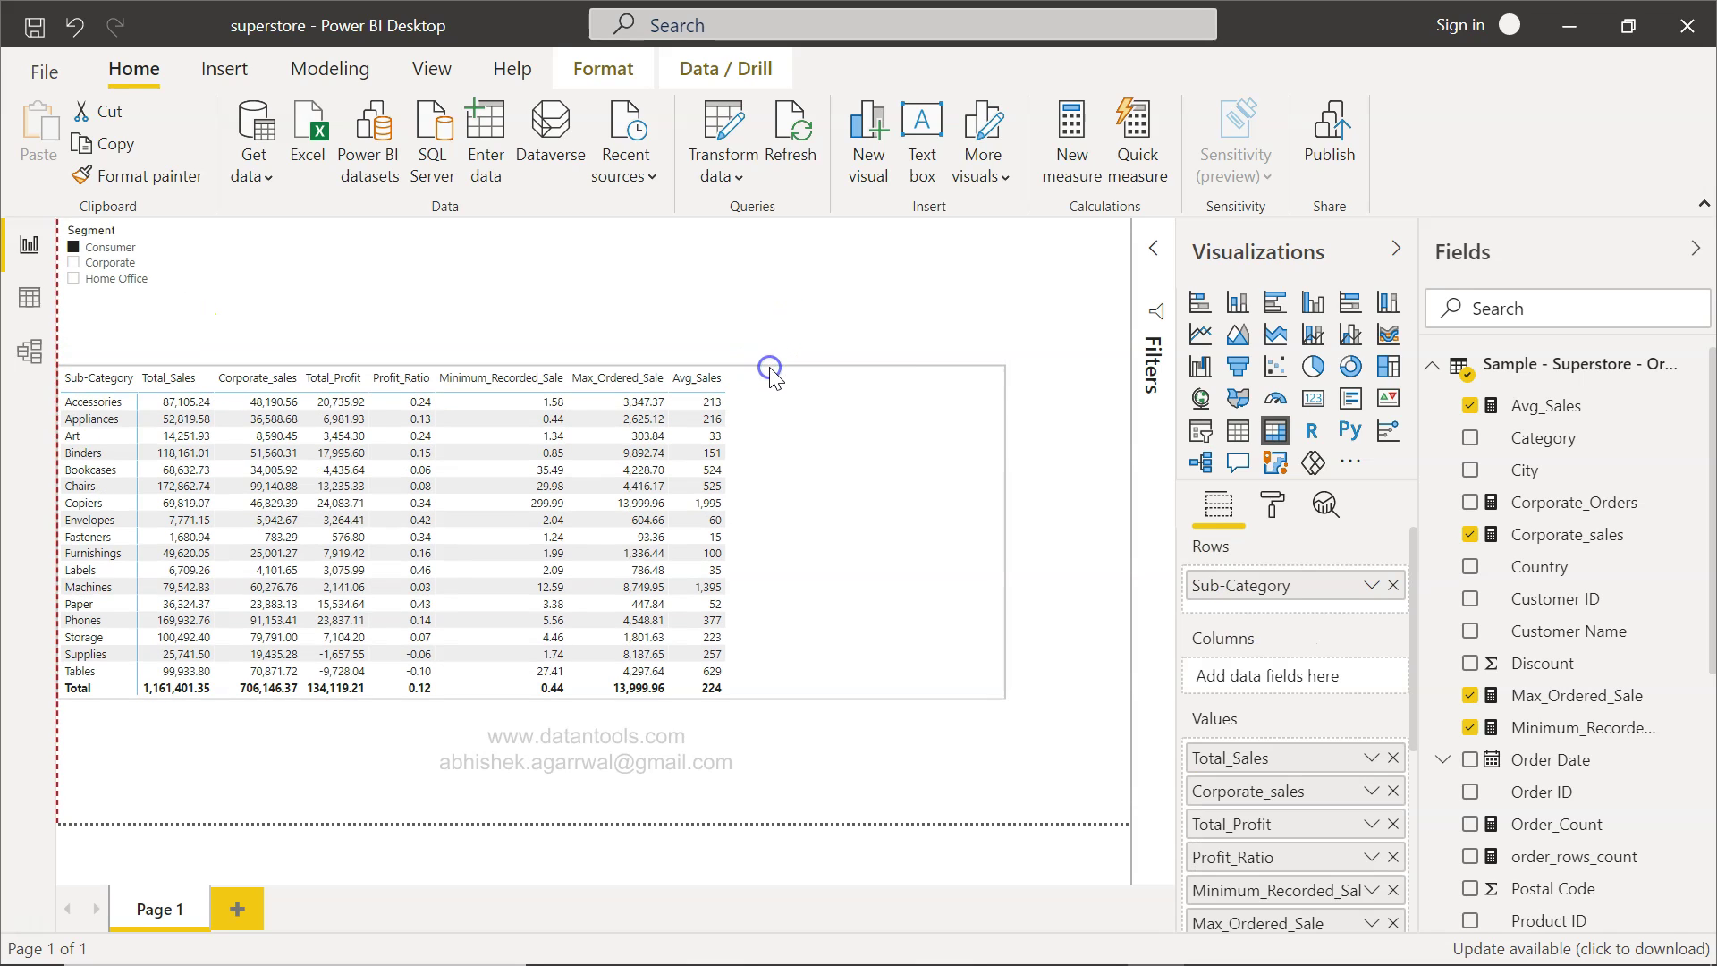
click(187, 407)
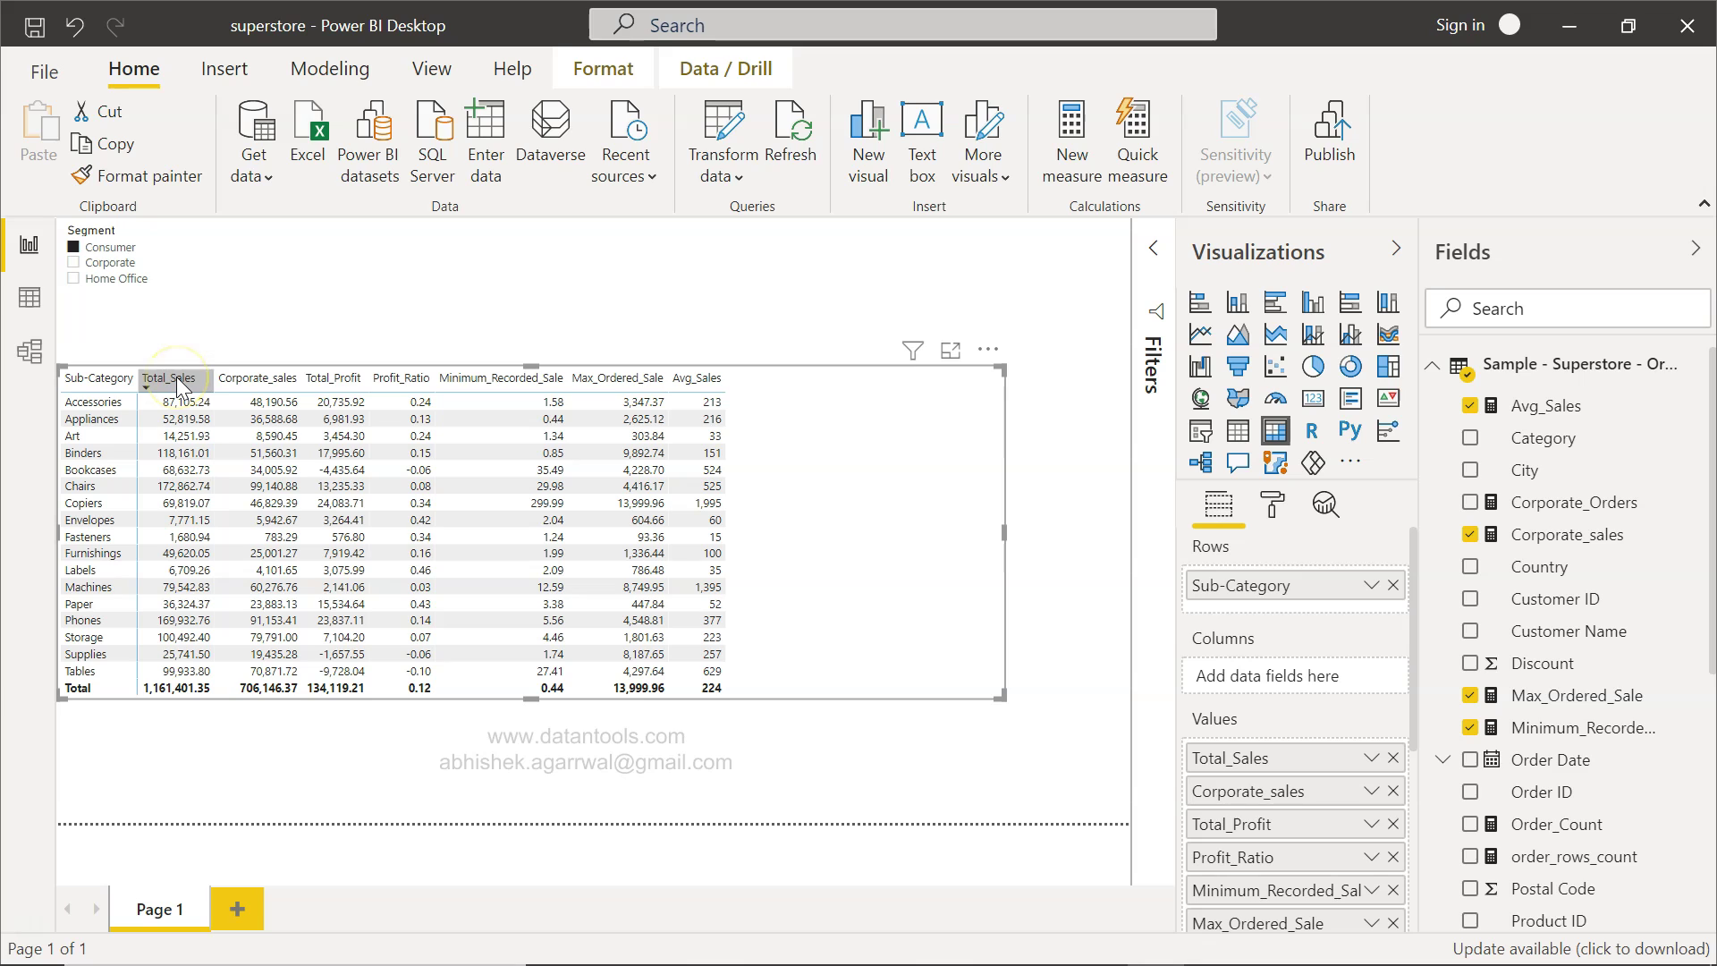
click(107, 268)
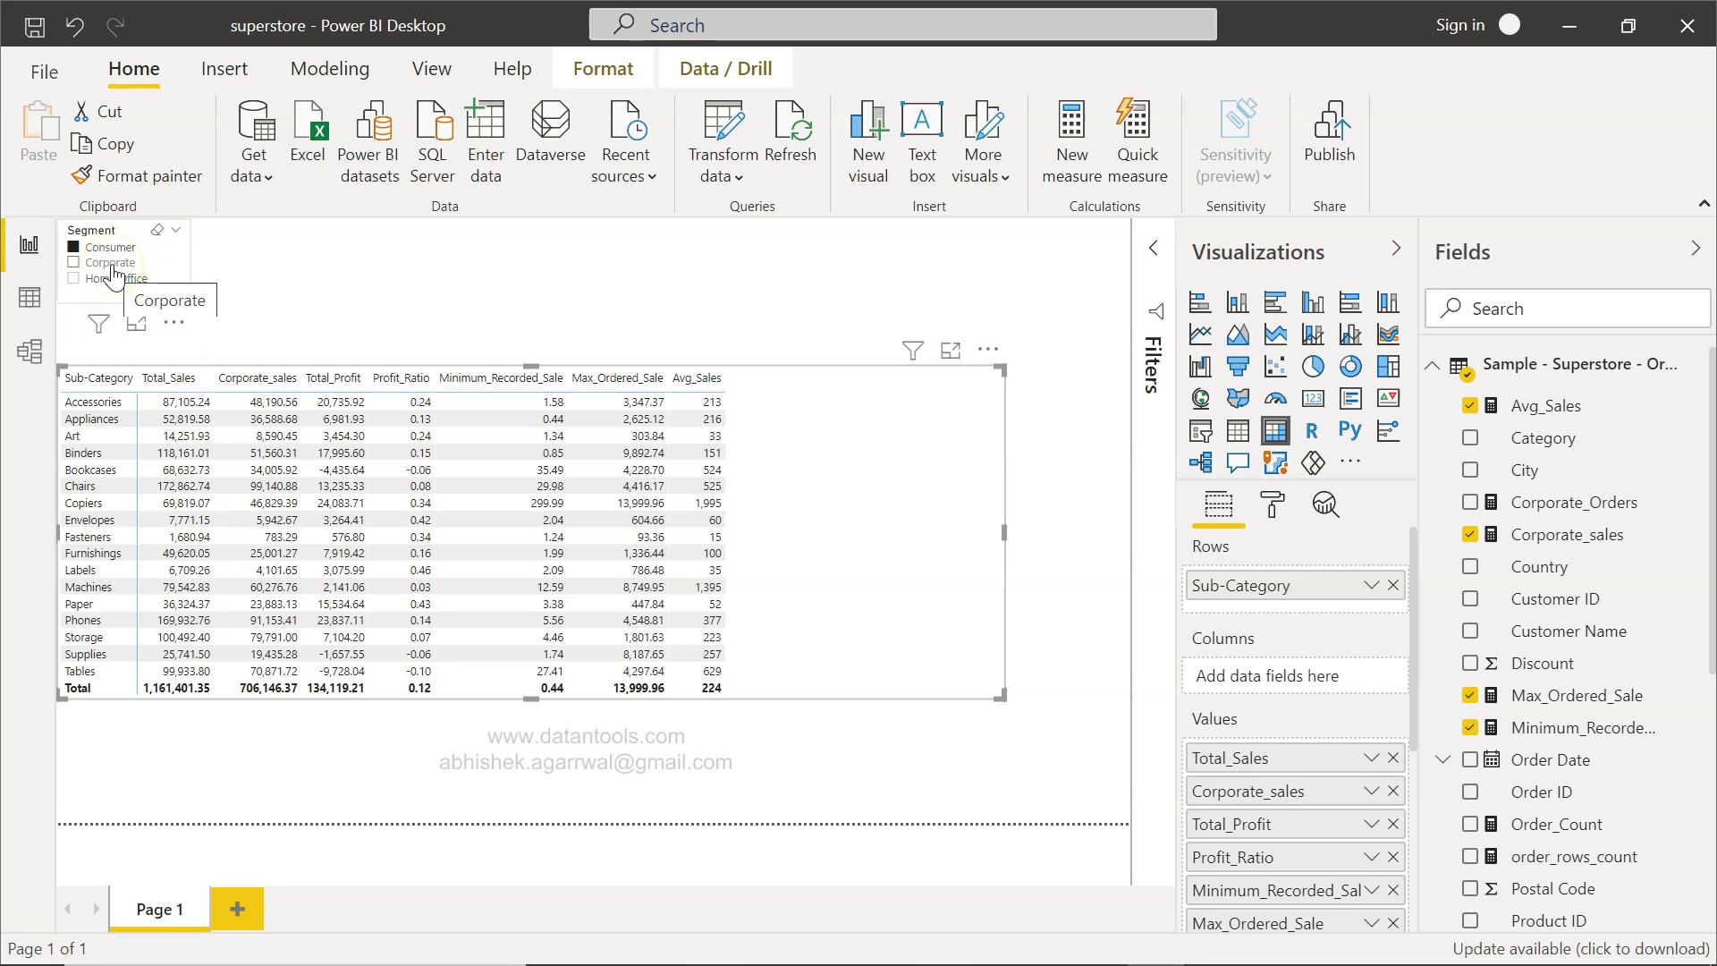
click(572, 284)
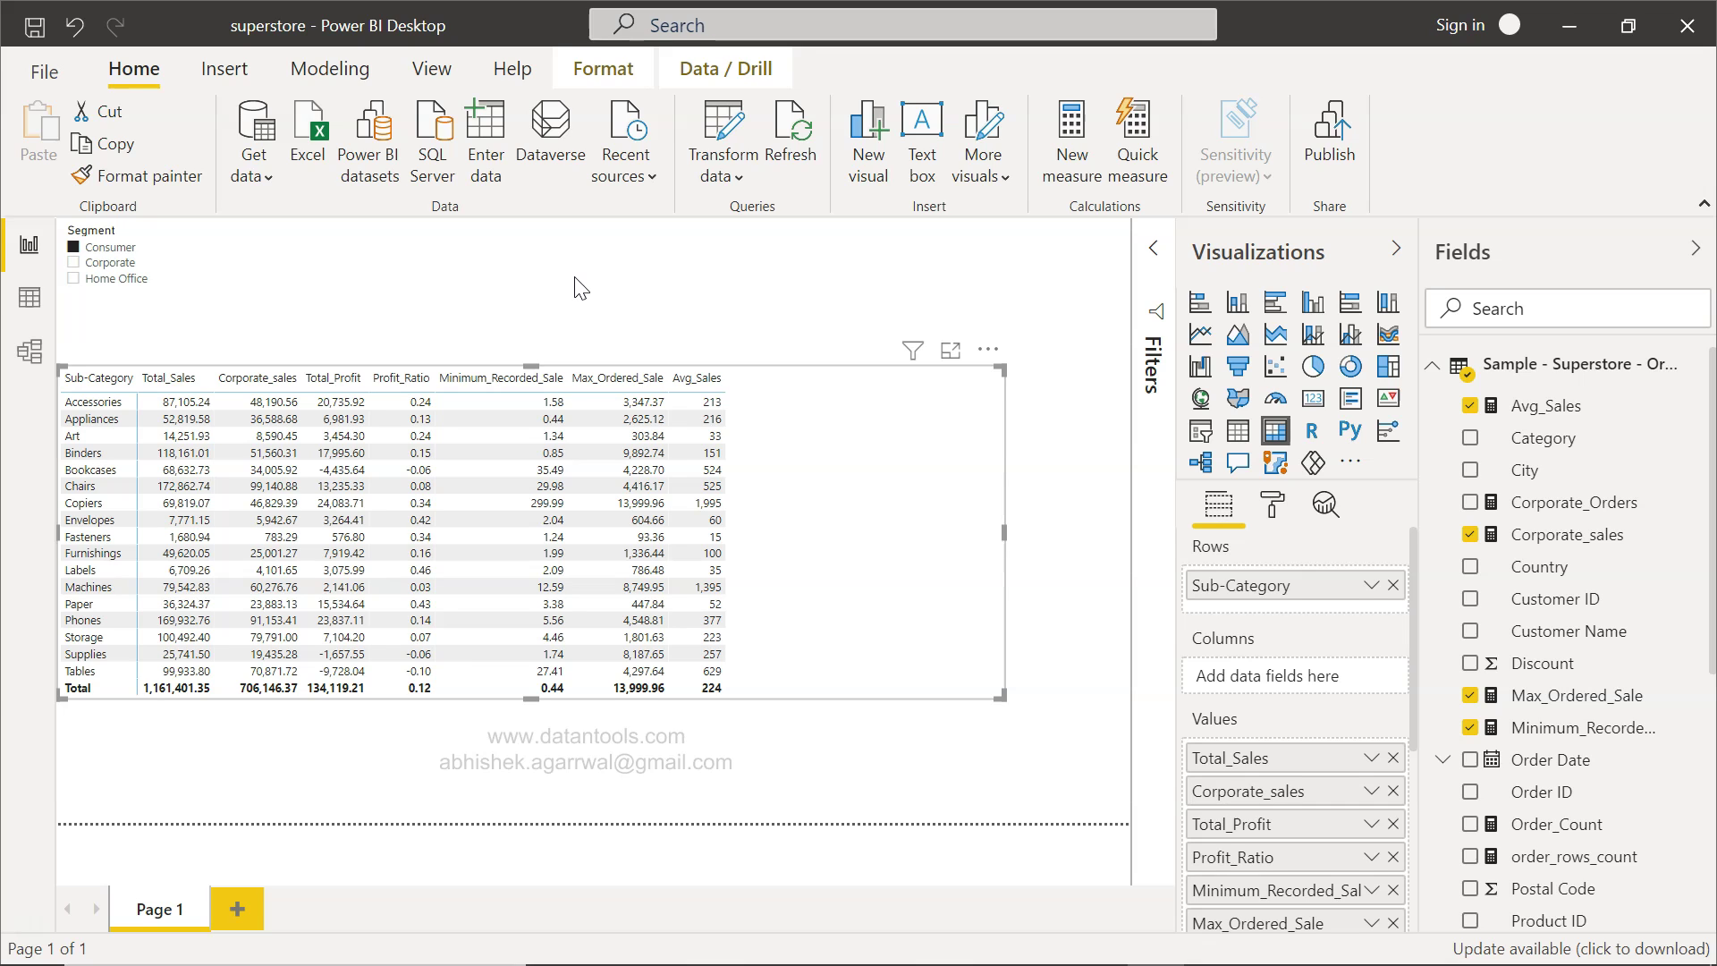
Step: Create a new measure named ALL_Sales beginning with CALCULATE(SUM(
mouse_move(449, 438)
click(1078, 157)
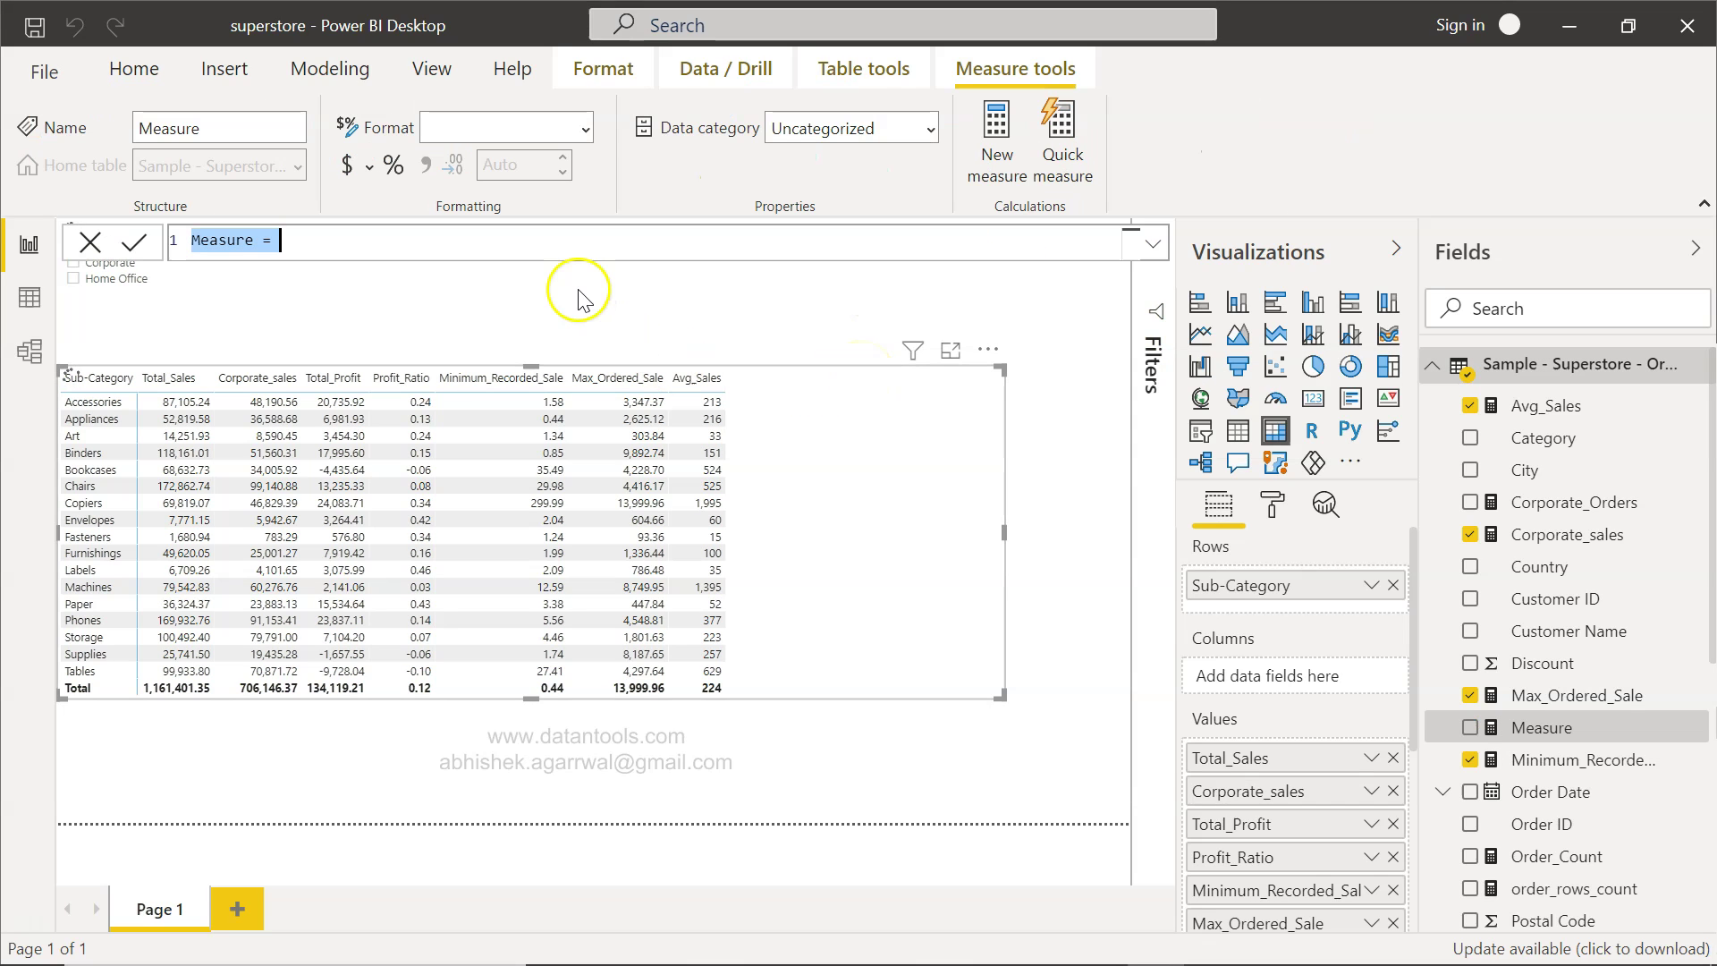
text(ALL_Sales)
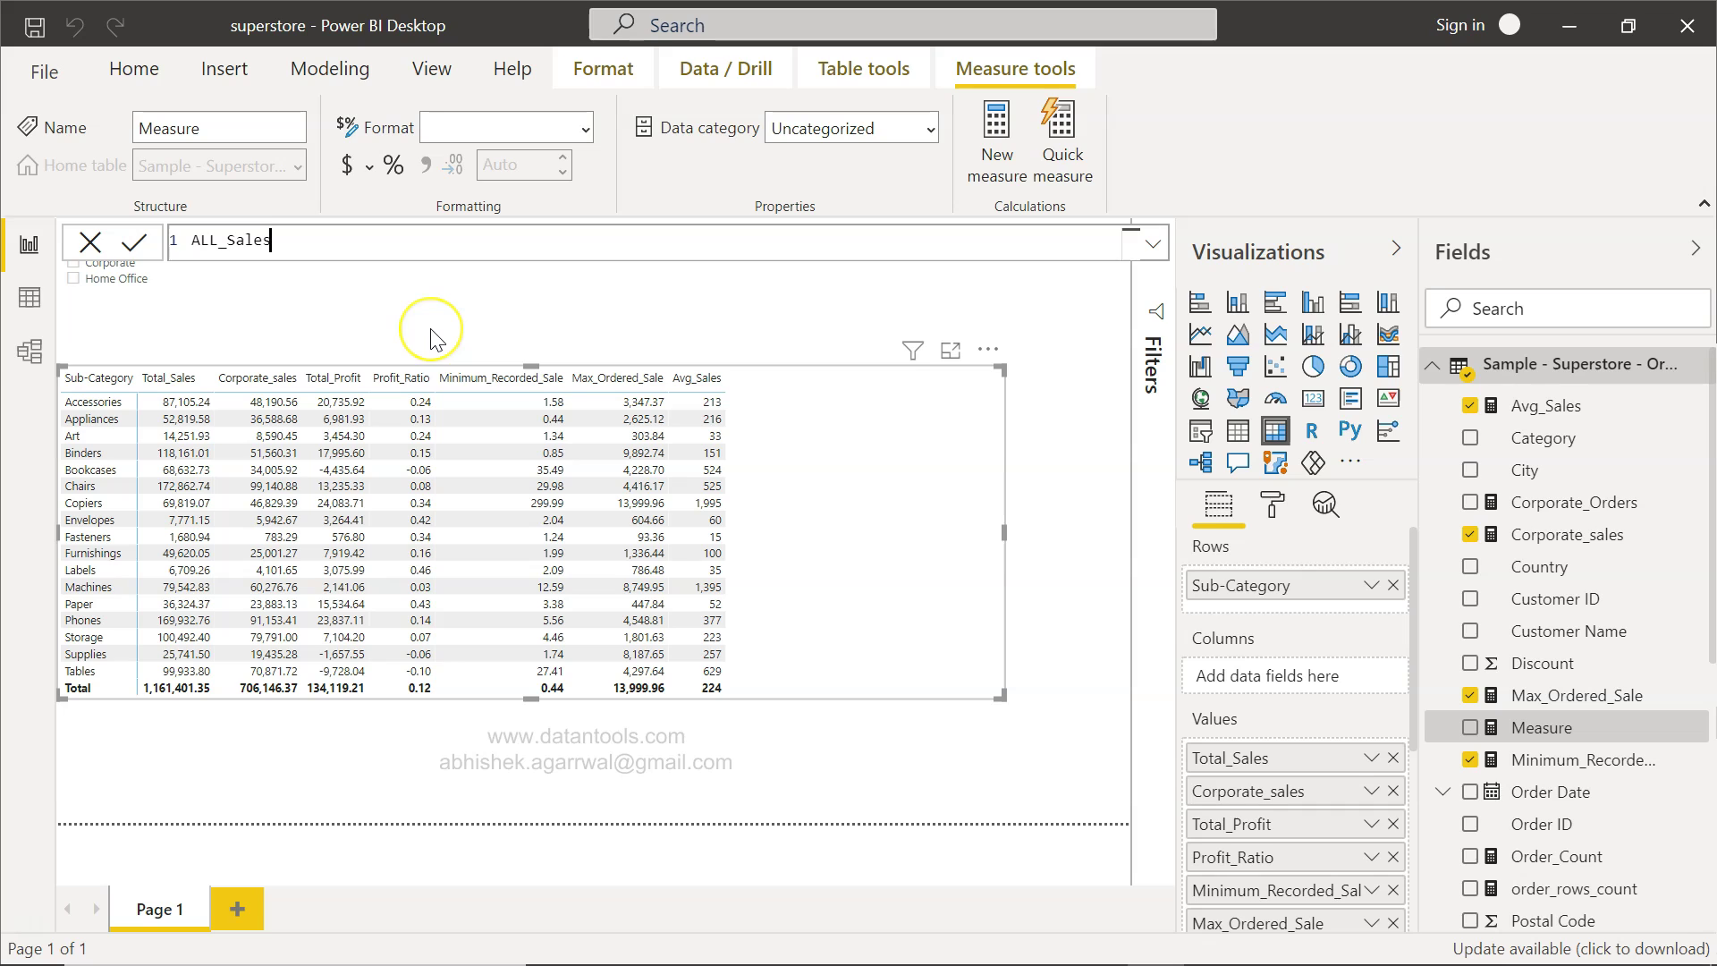
text( =)
text(calc)
key(Tab)
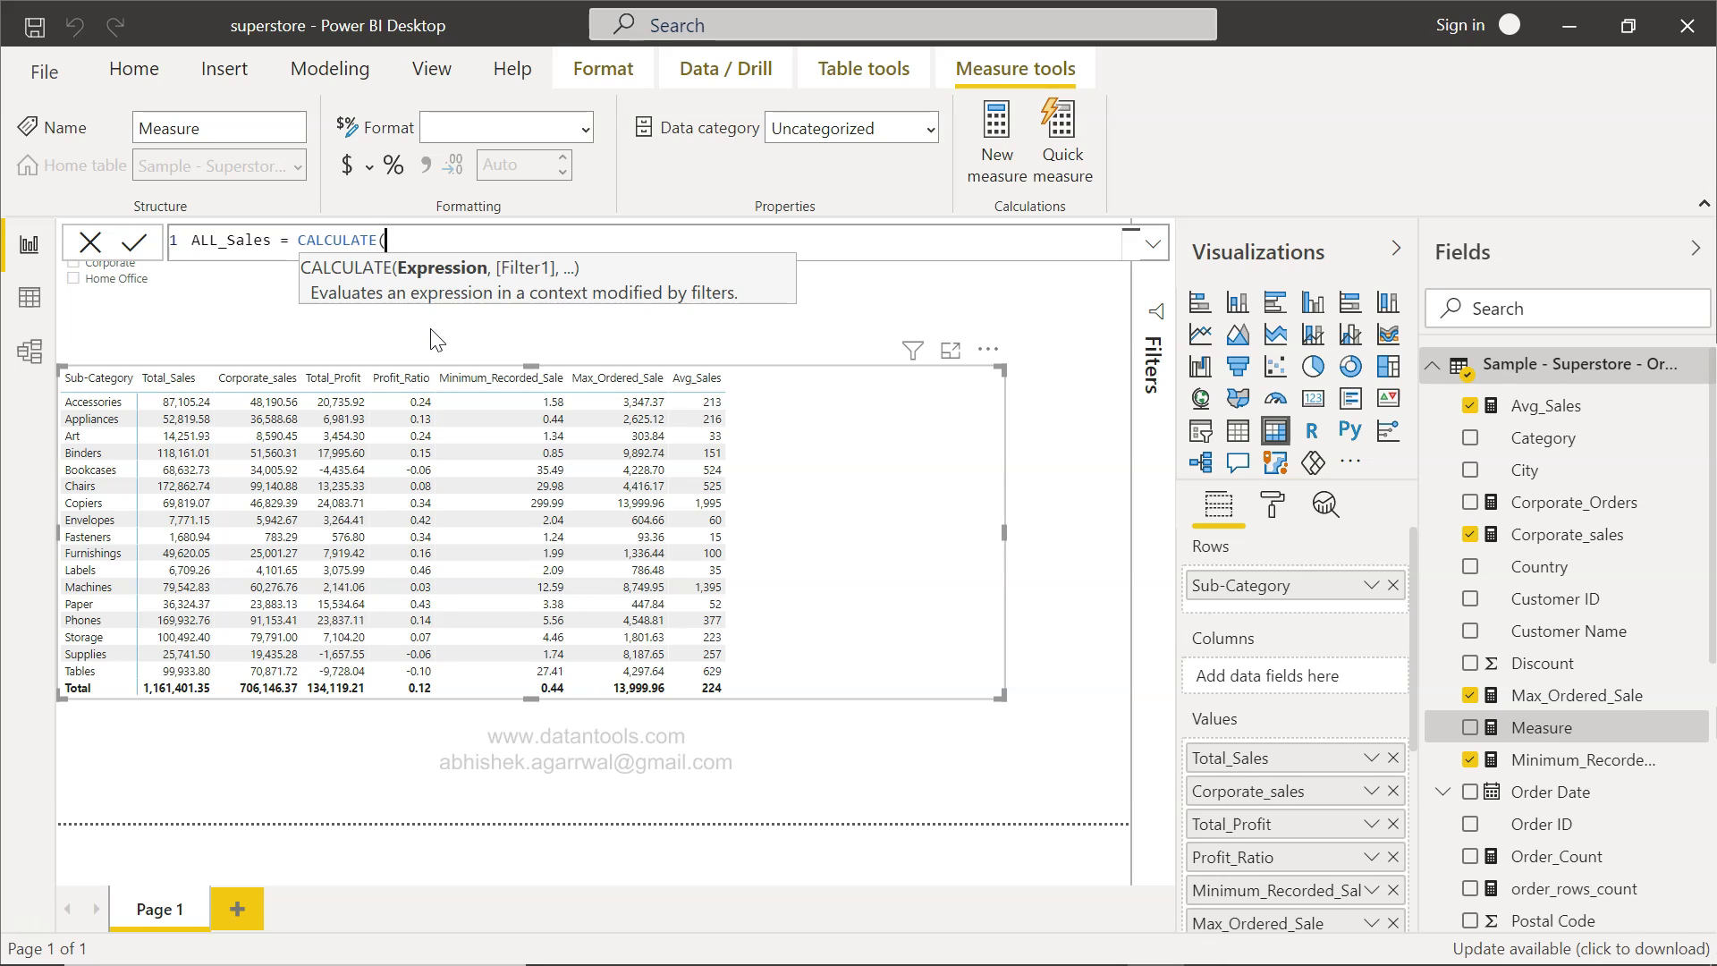
text(su)
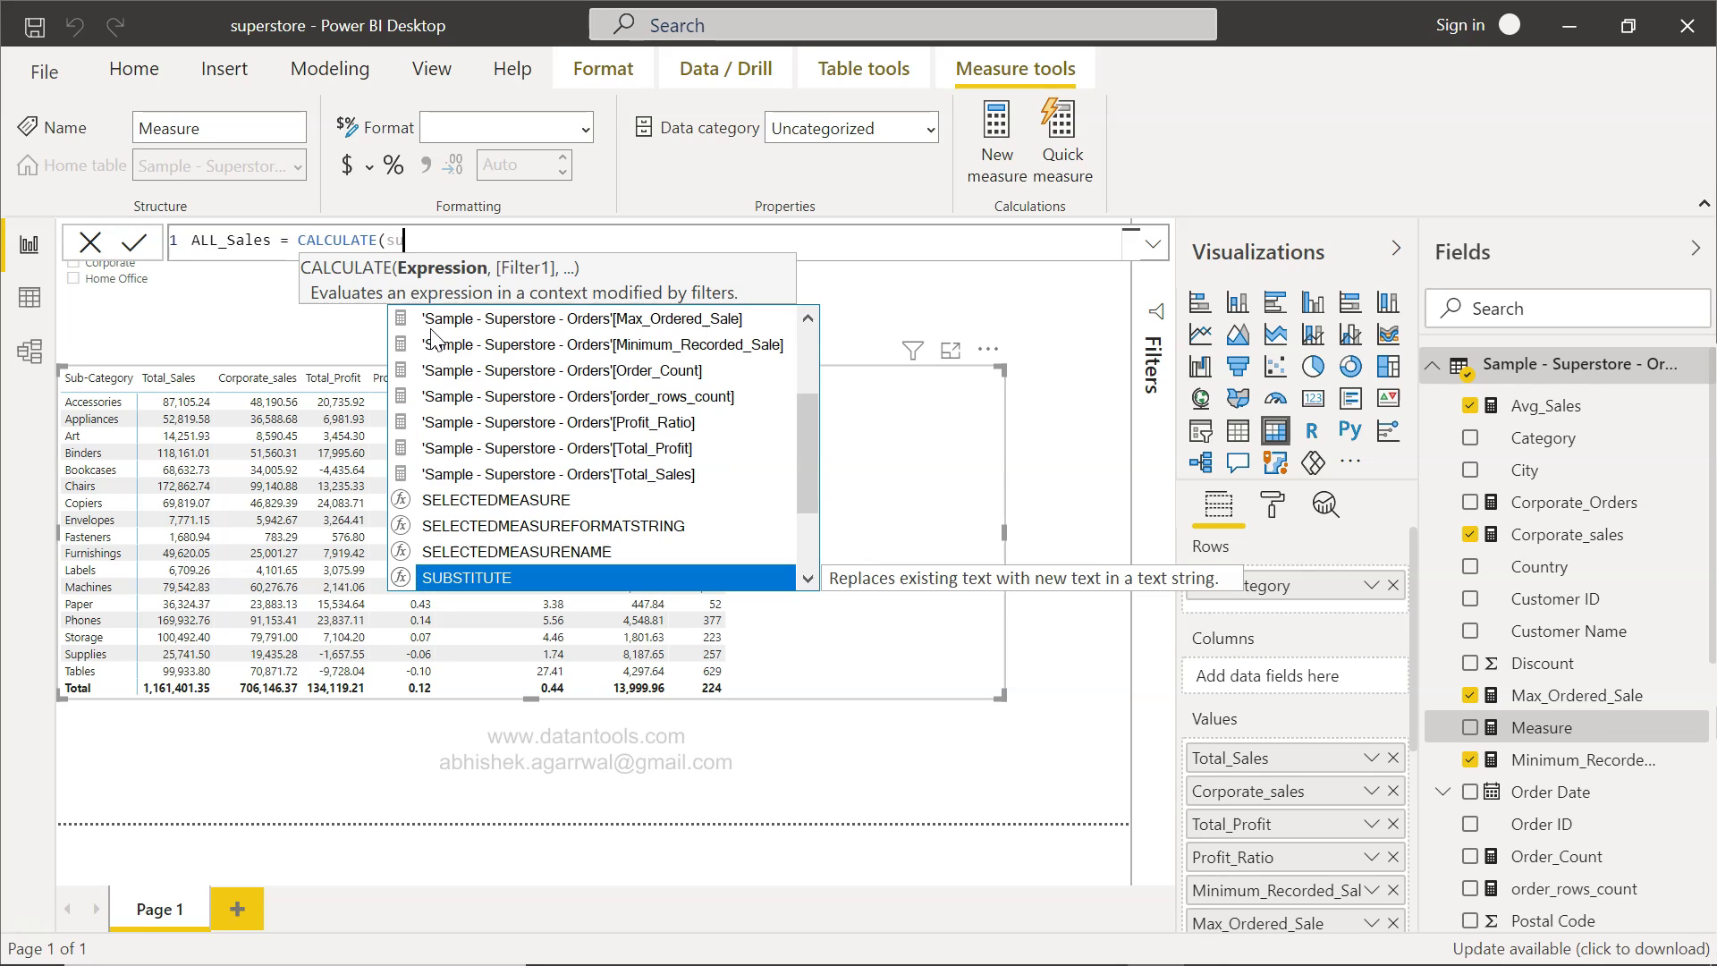
text(m)
key(Tab)
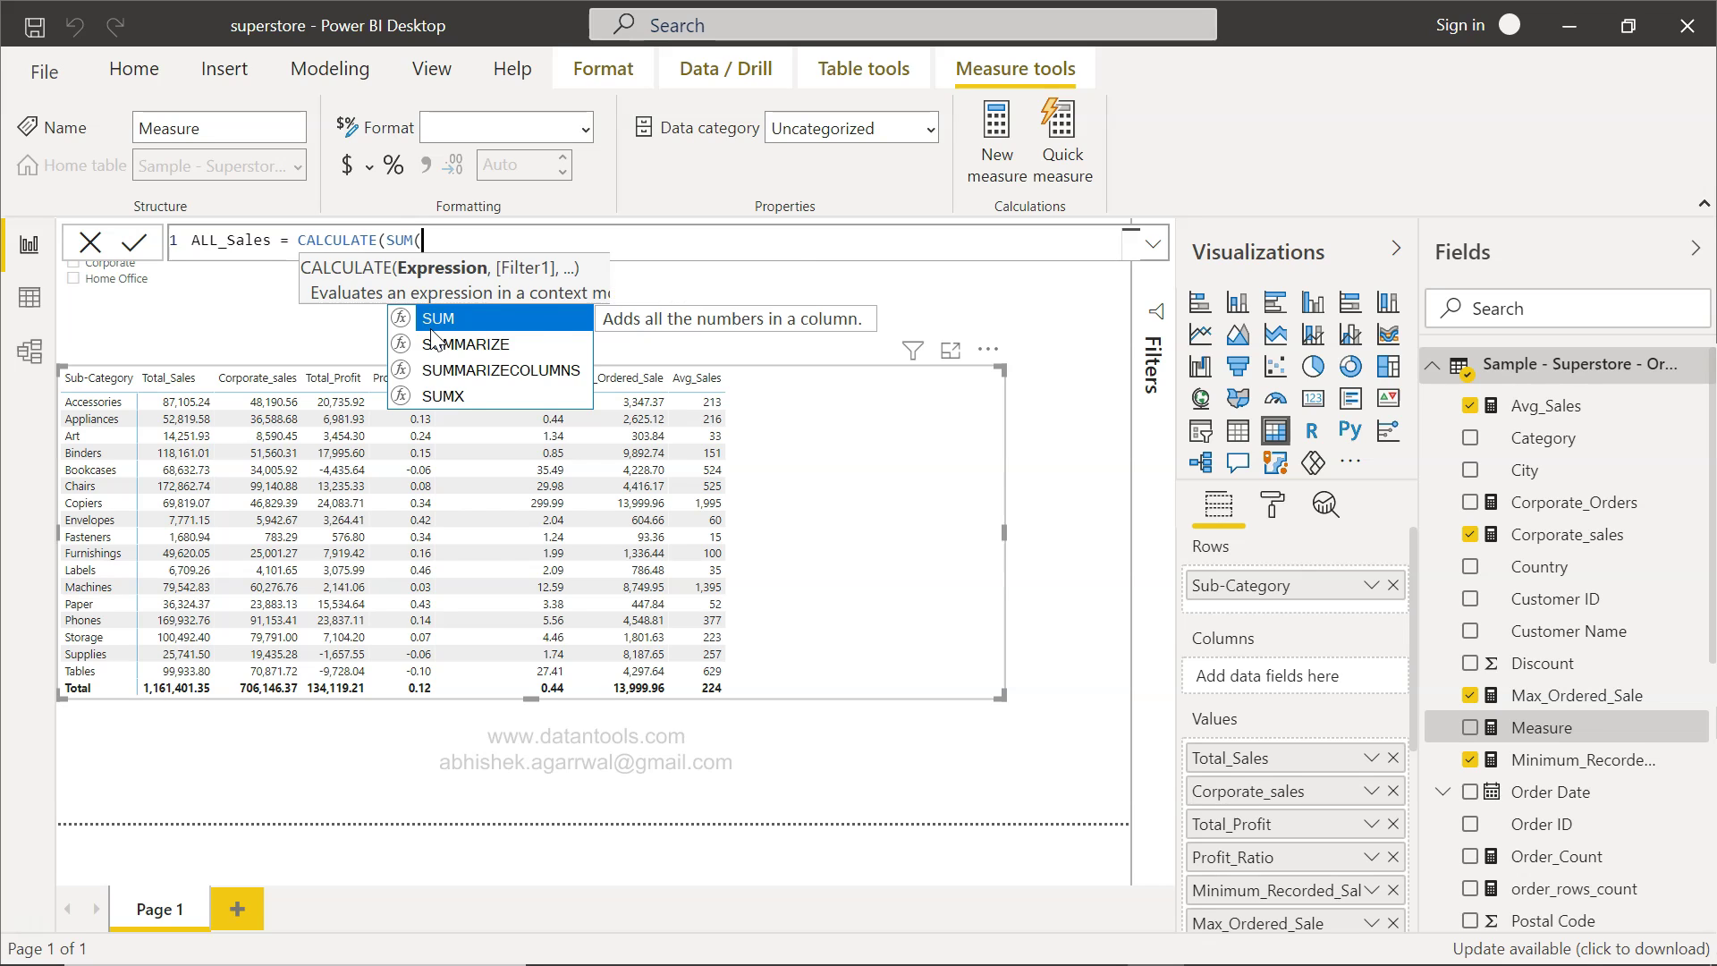
Step: Complete the formula with the Sales column and ALL('Sample - Superstore - Orders'[Segment])
text(sal)
key(Tab)
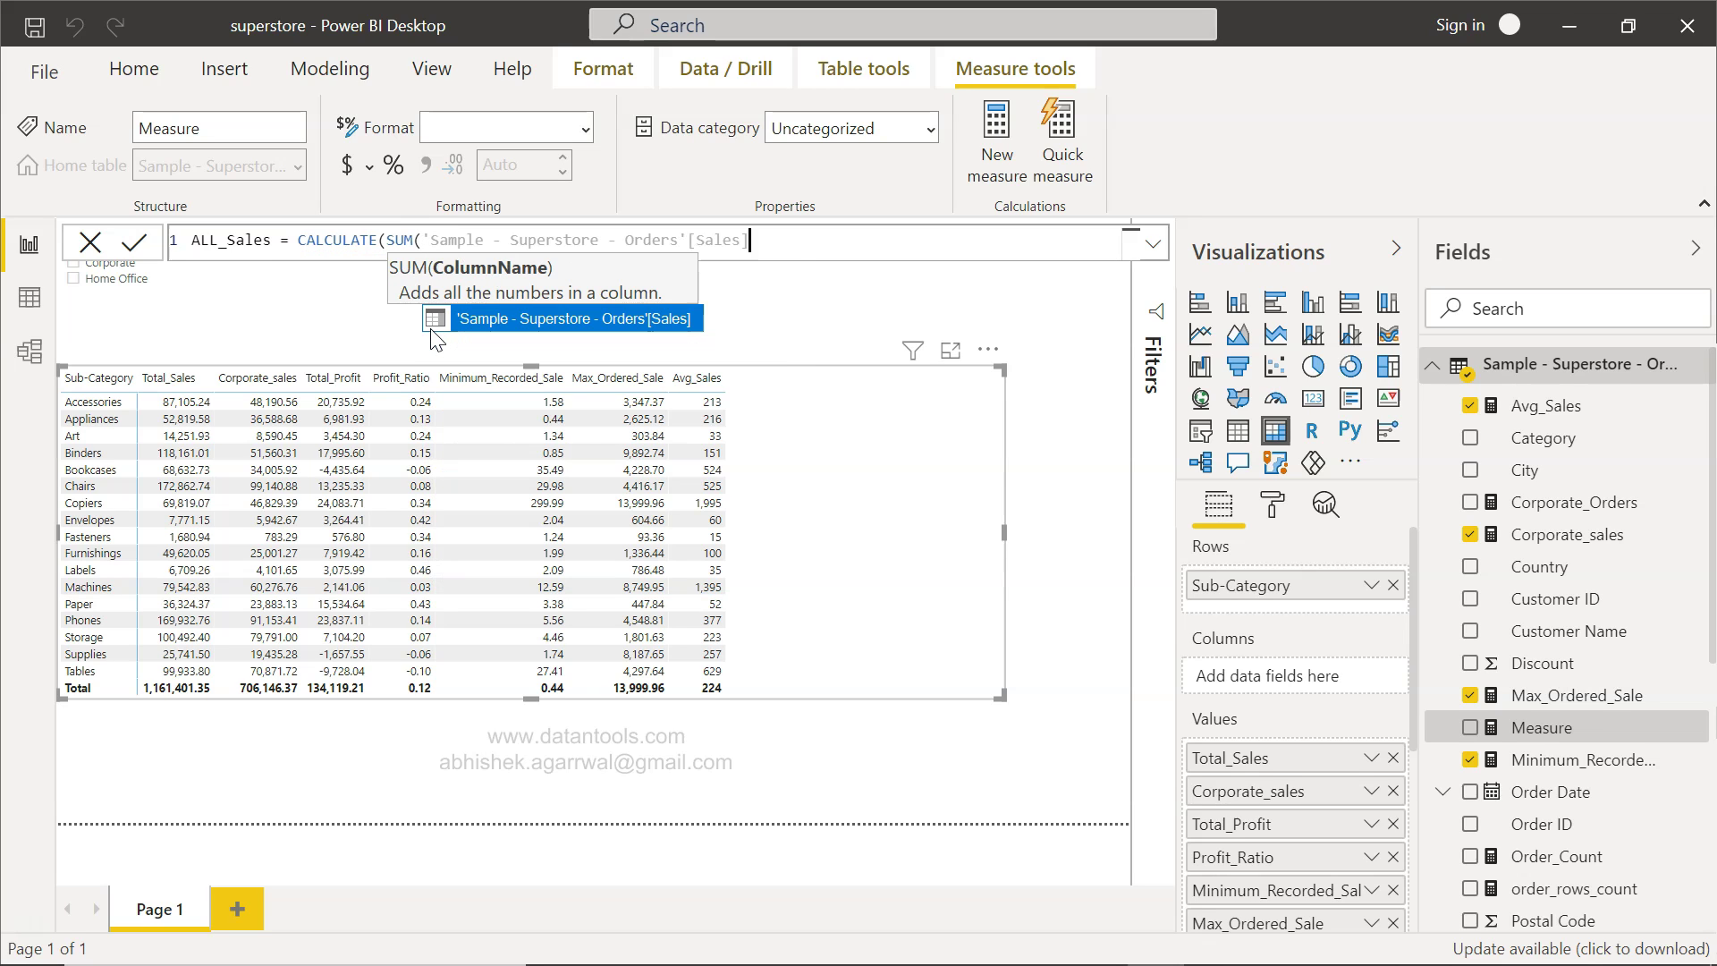
text(),)
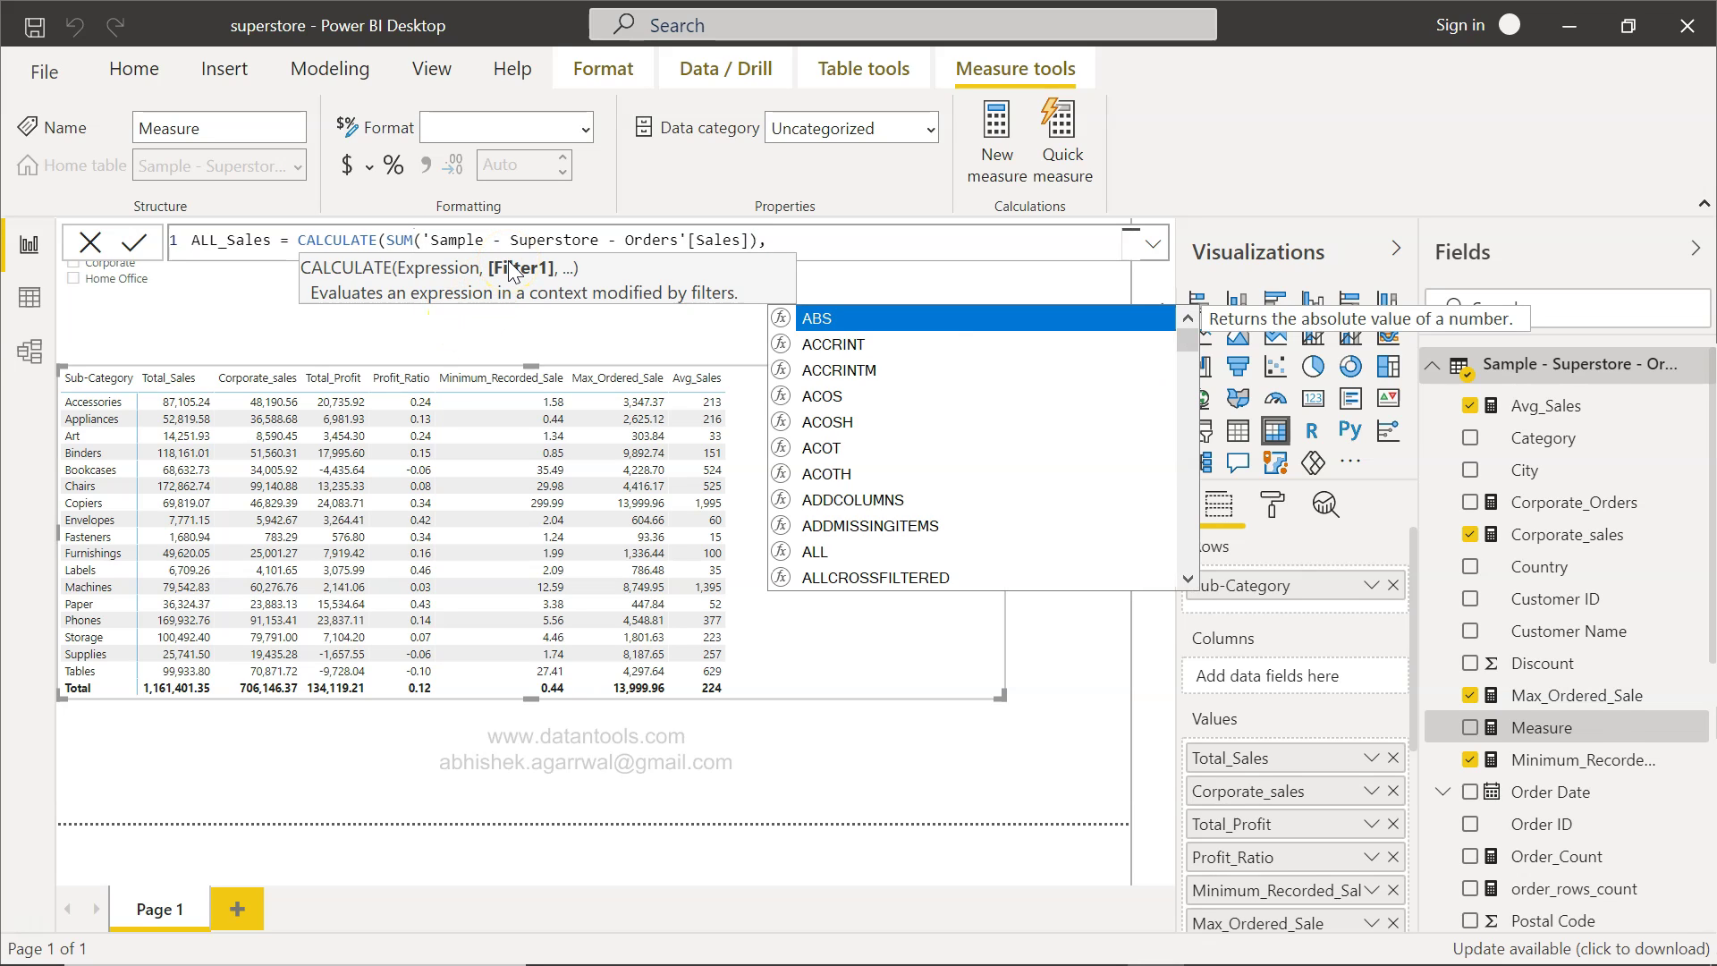
text(ALL)
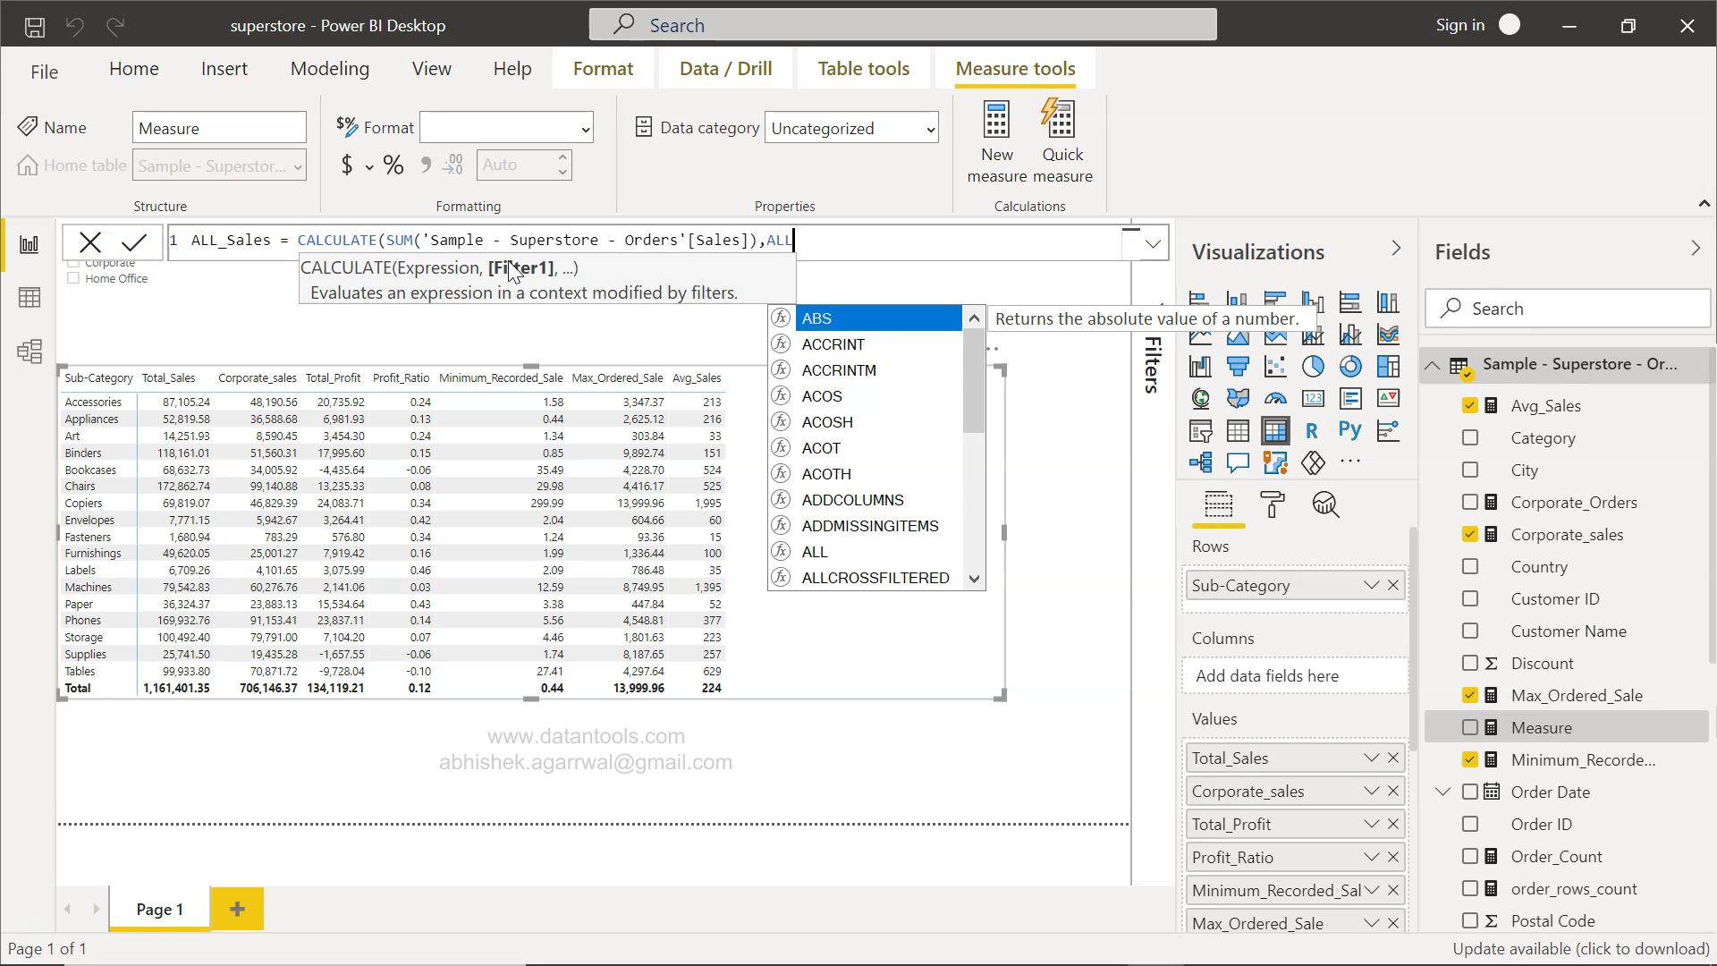
text(()
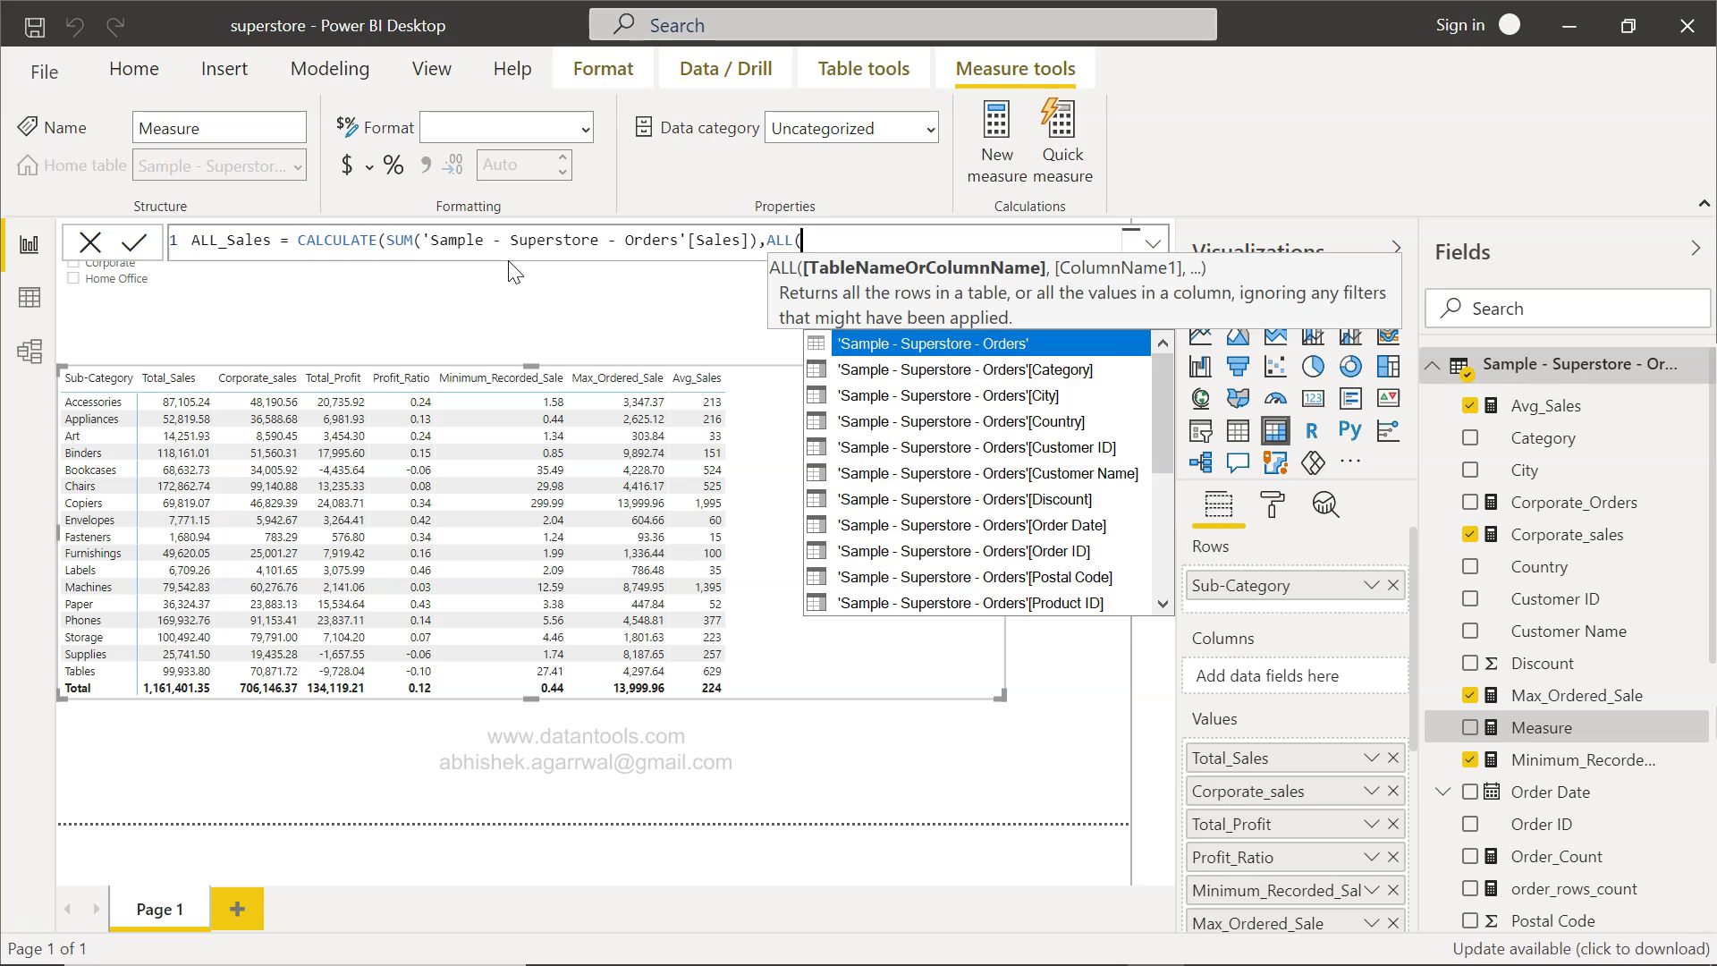
text(seg)
key(Tab)
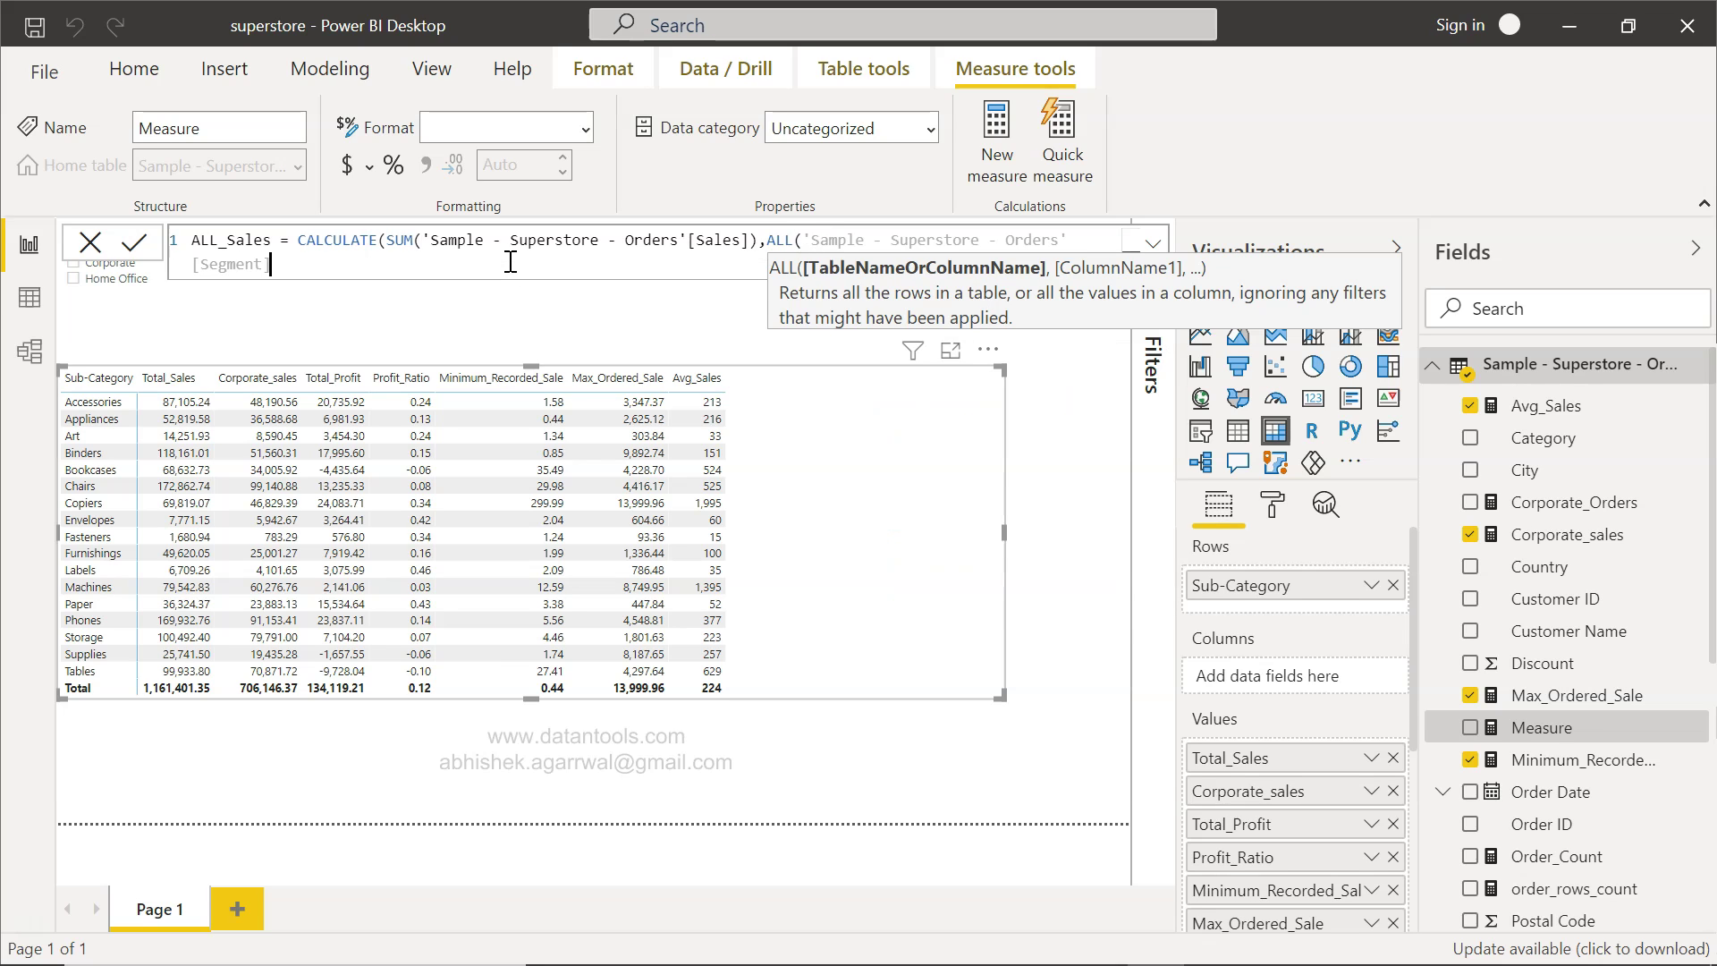
text())
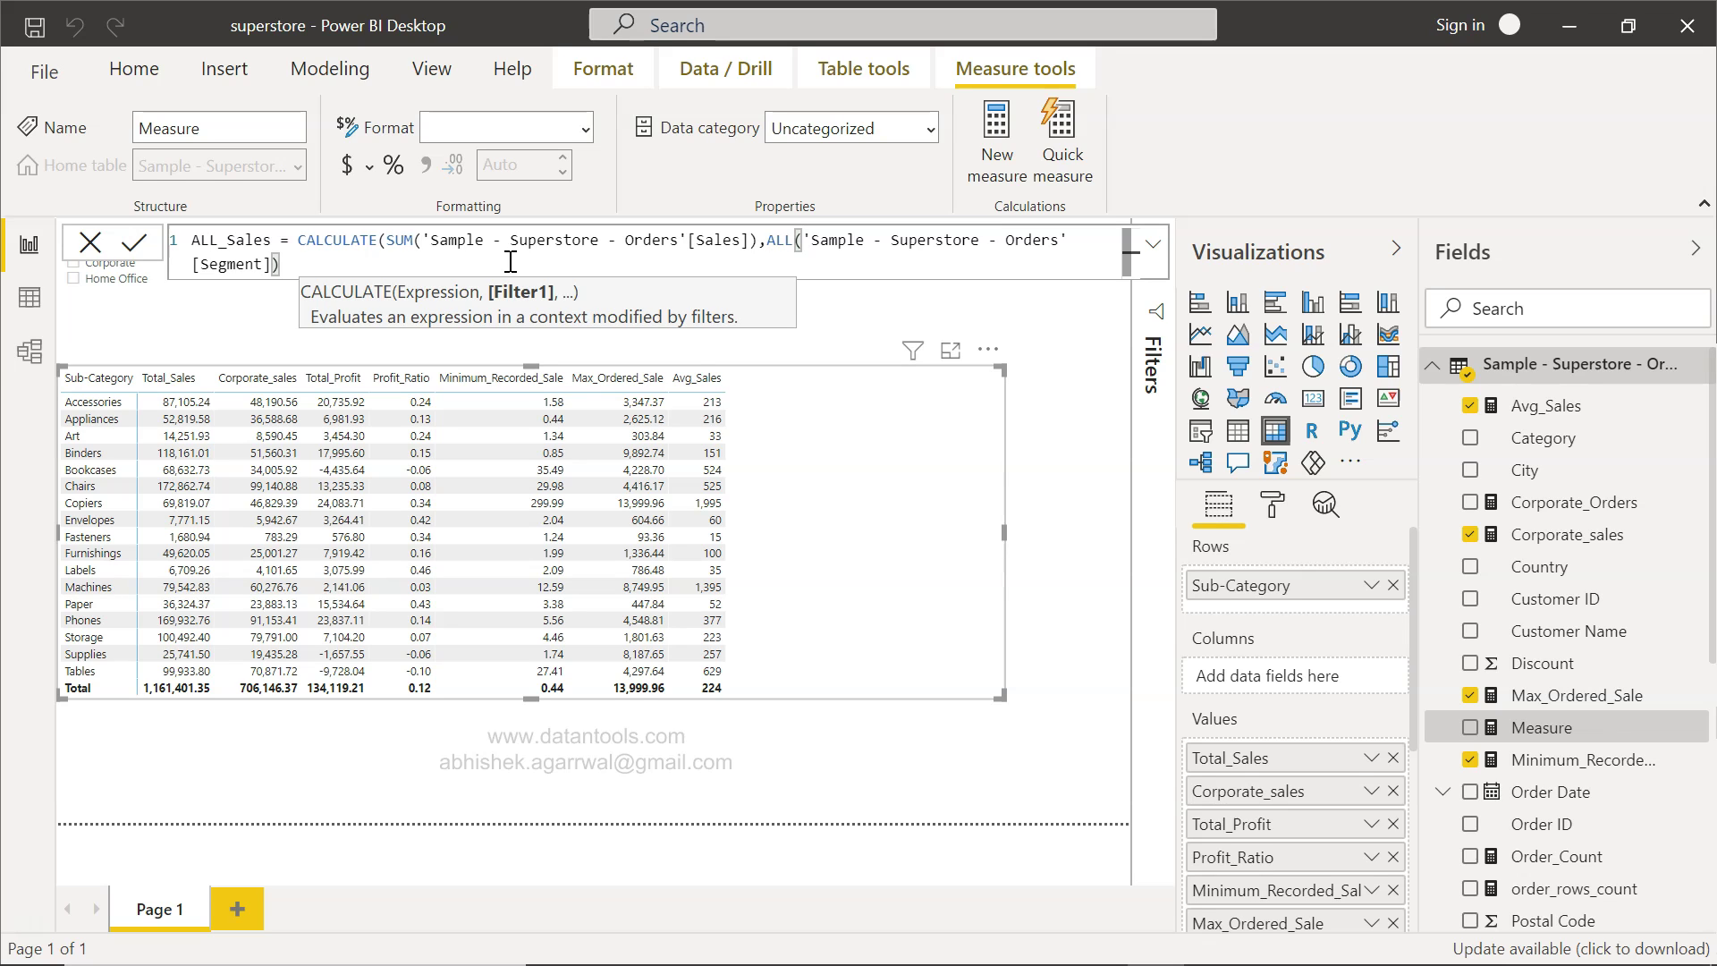
text())
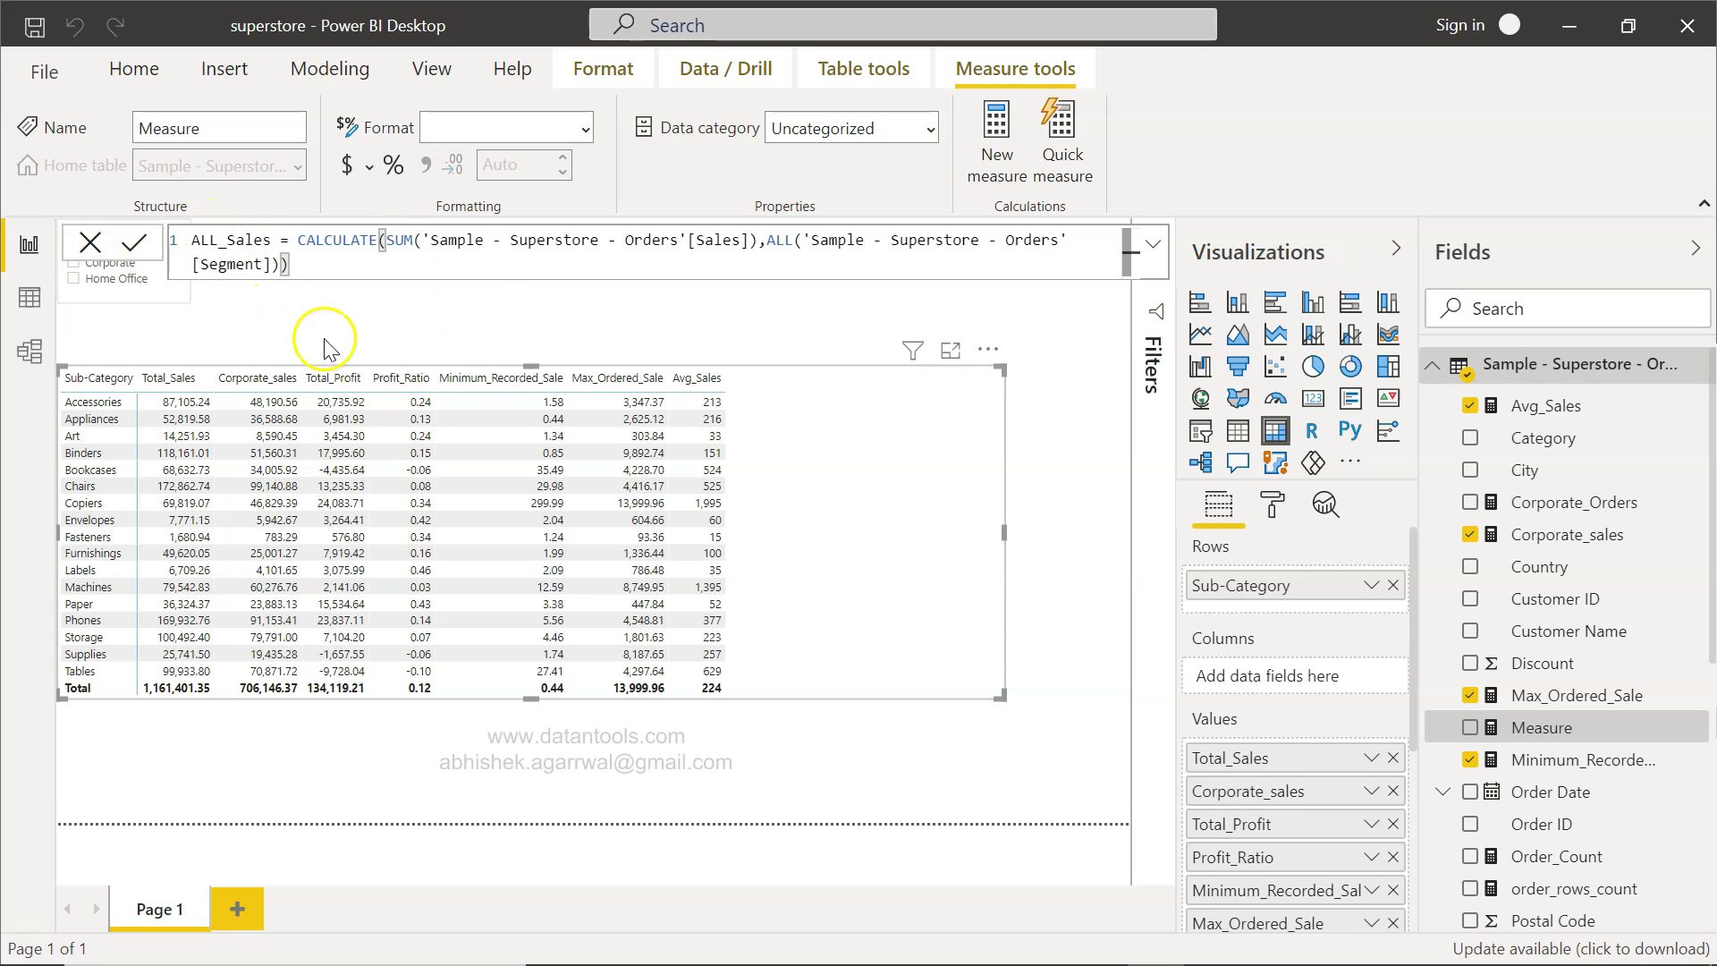
Step: Commit the ALL_Sales formula so it appears in the Superstore fields, then deselect
click(138, 247)
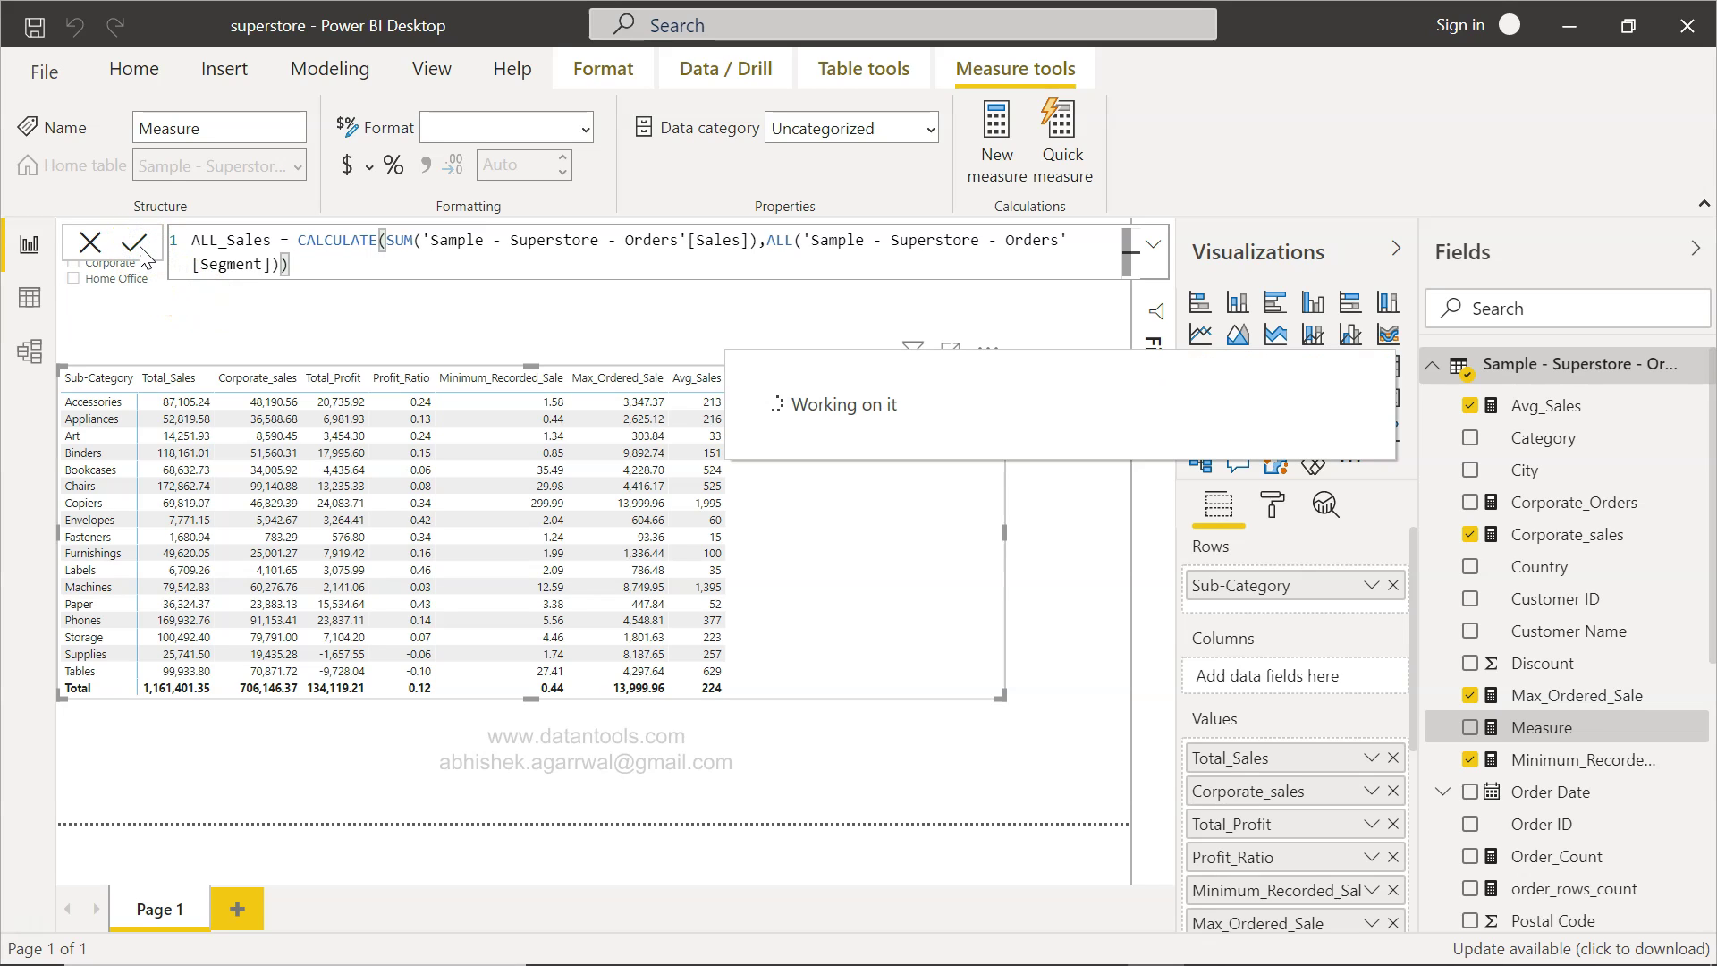
click(264, 322)
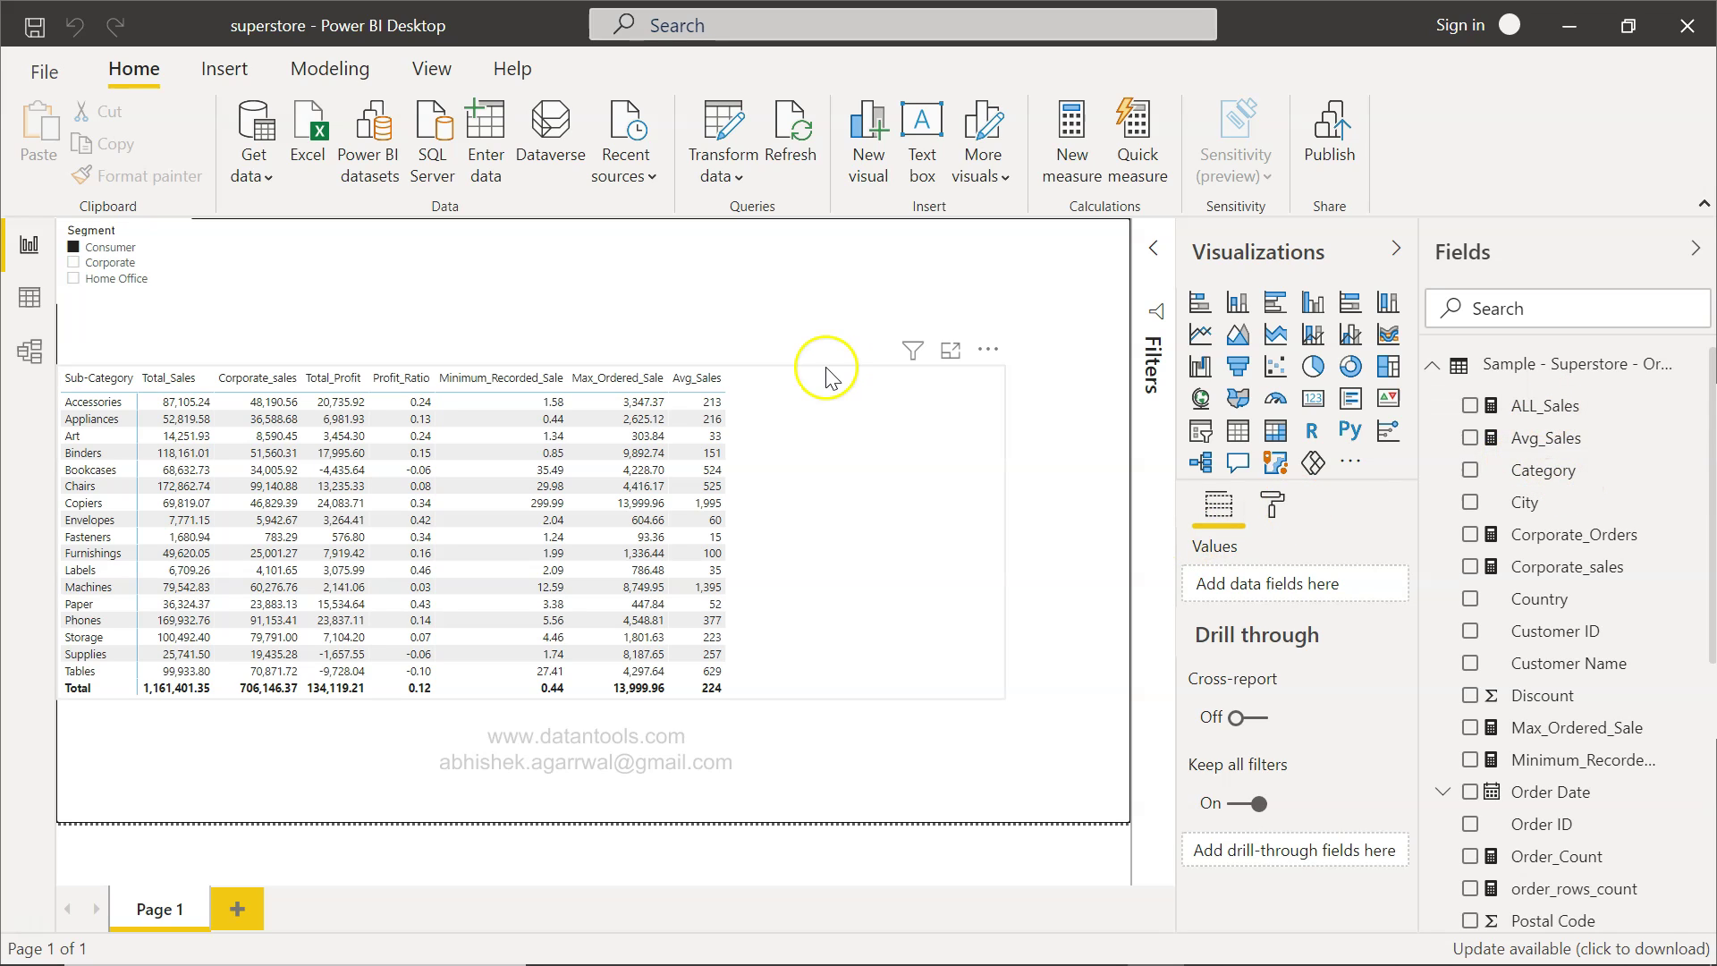
Step: Add the ALL_Sales measure to the sub-category table's Values
click(807, 392)
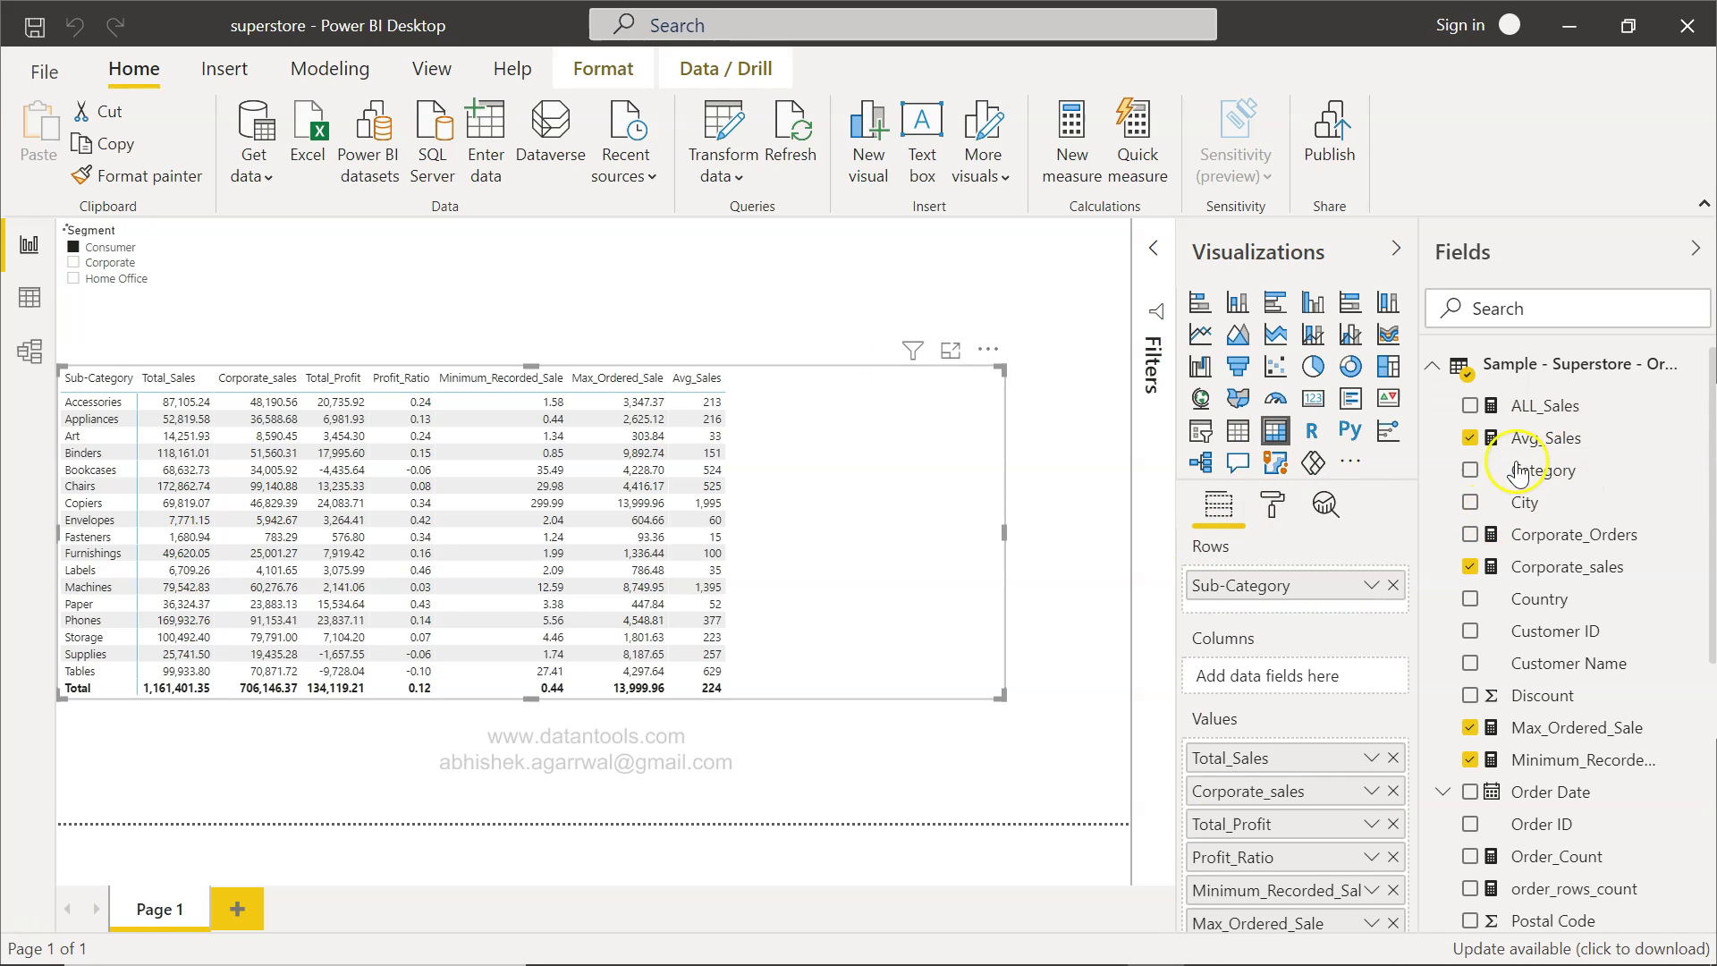
scroll(1350, 689, down, 4)
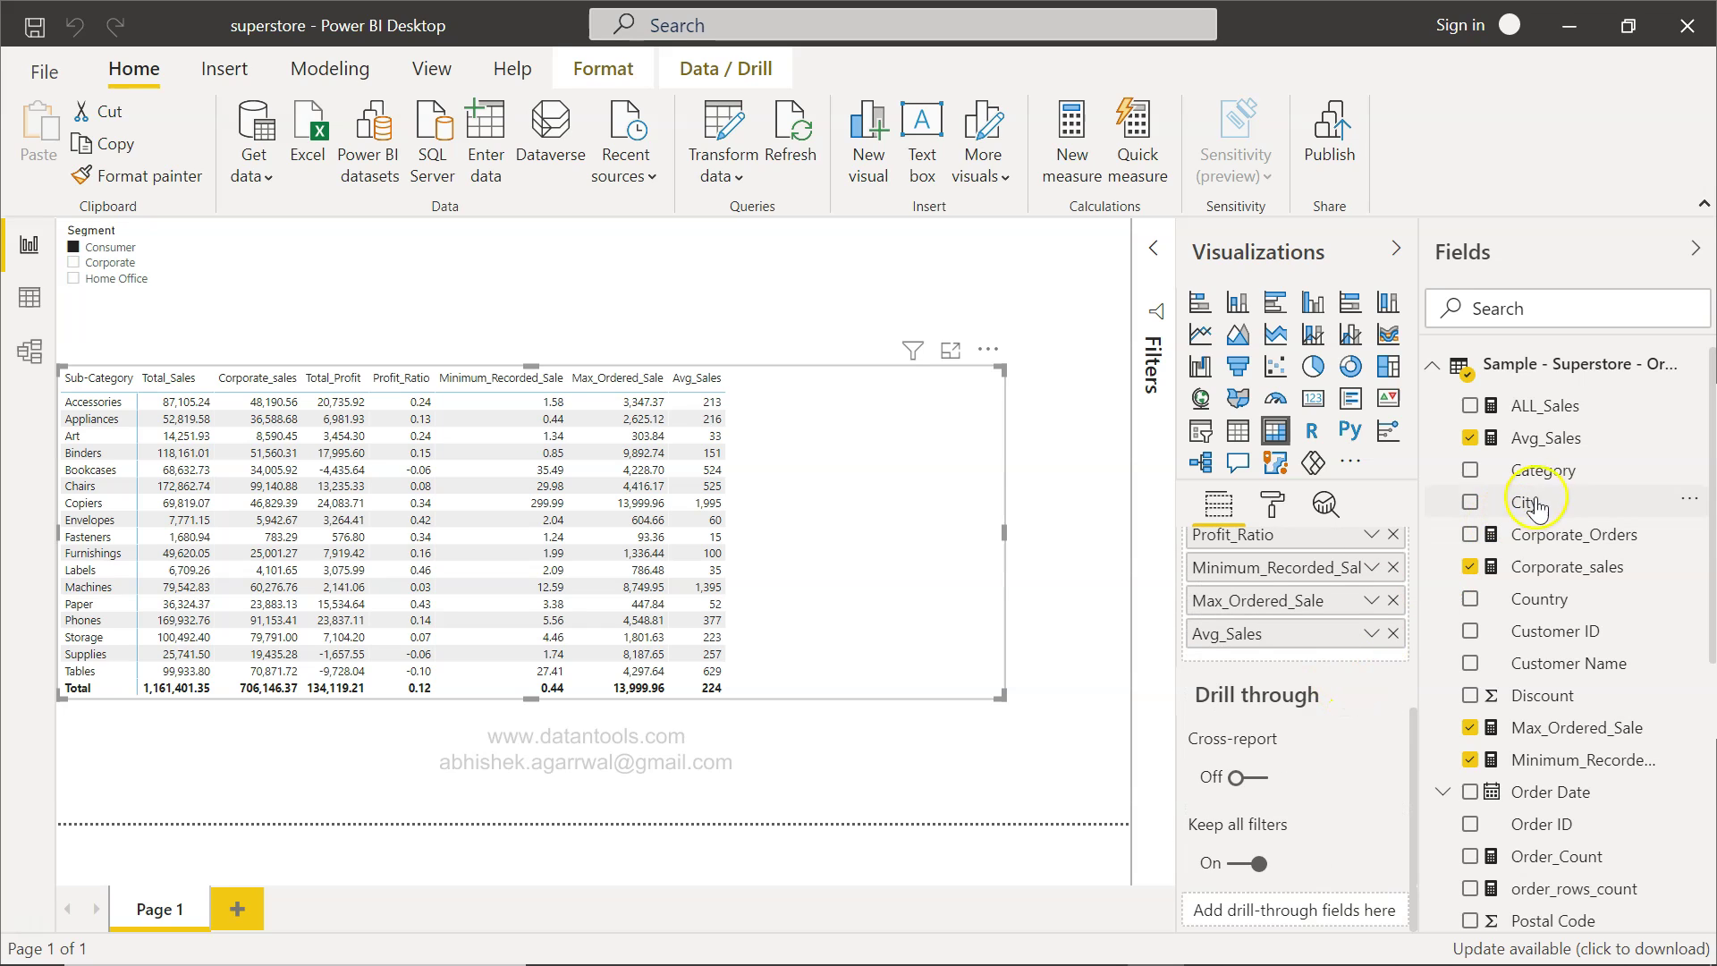
drag(1546, 405, 1320, 658)
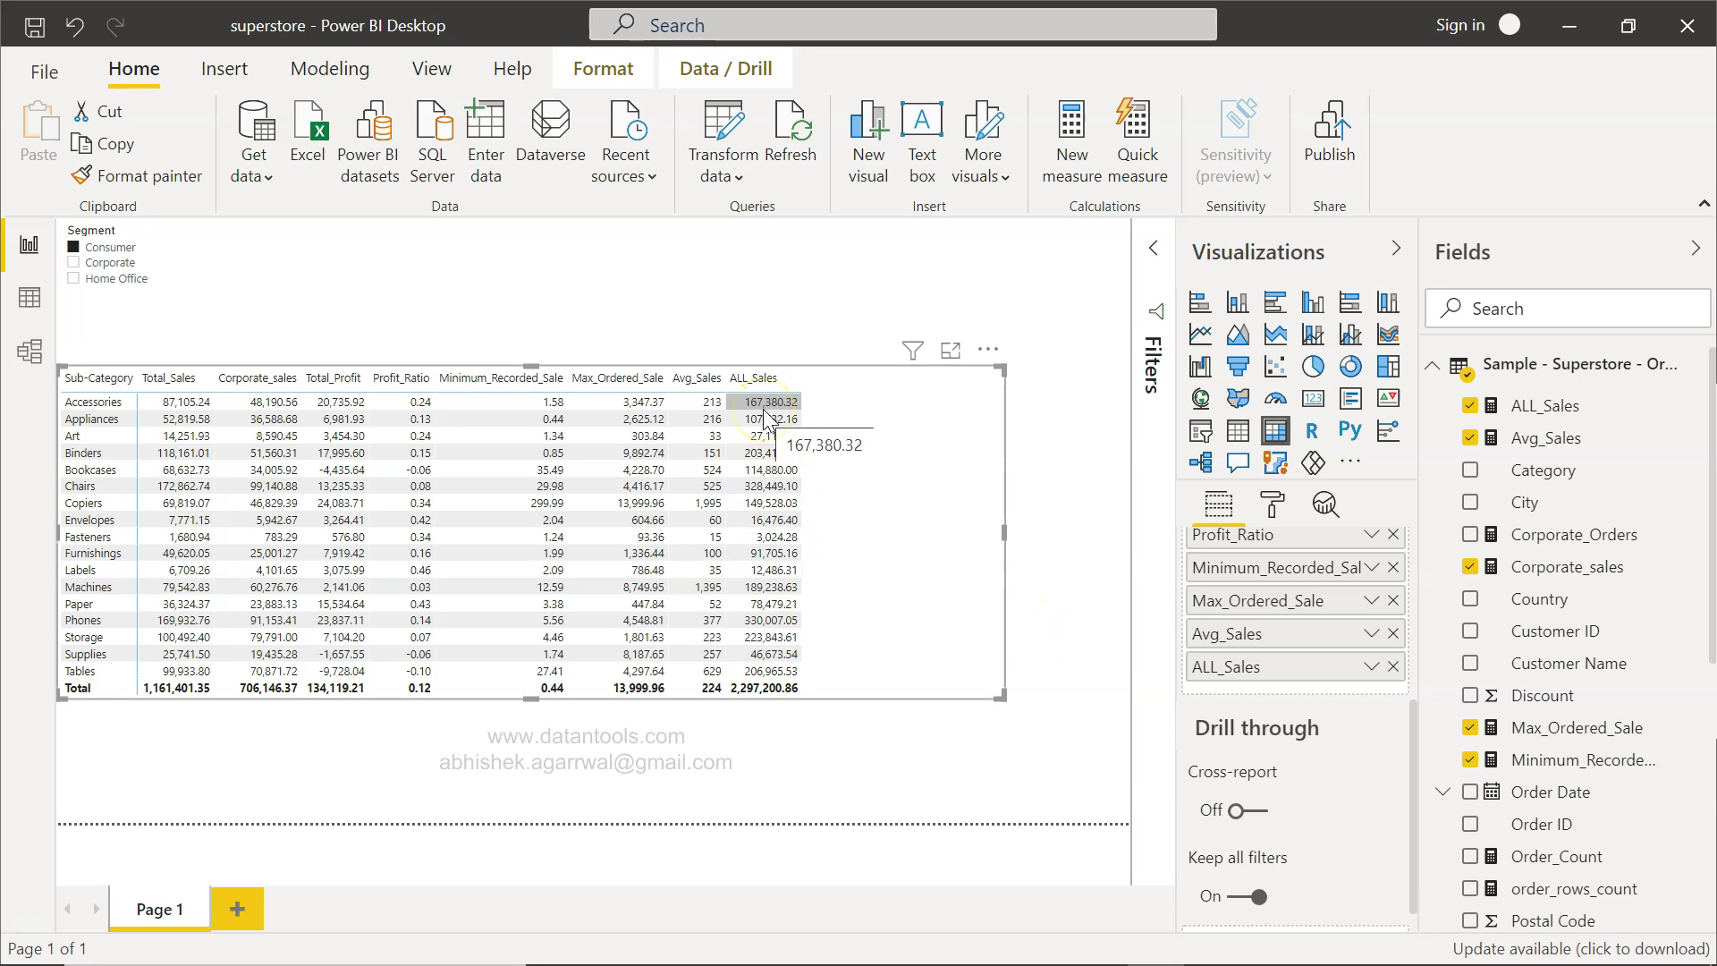
Step: Compare Consumer Total_Sales with ALL_Sales for Appliances and Accessories
click(176, 416)
click(174, 405)
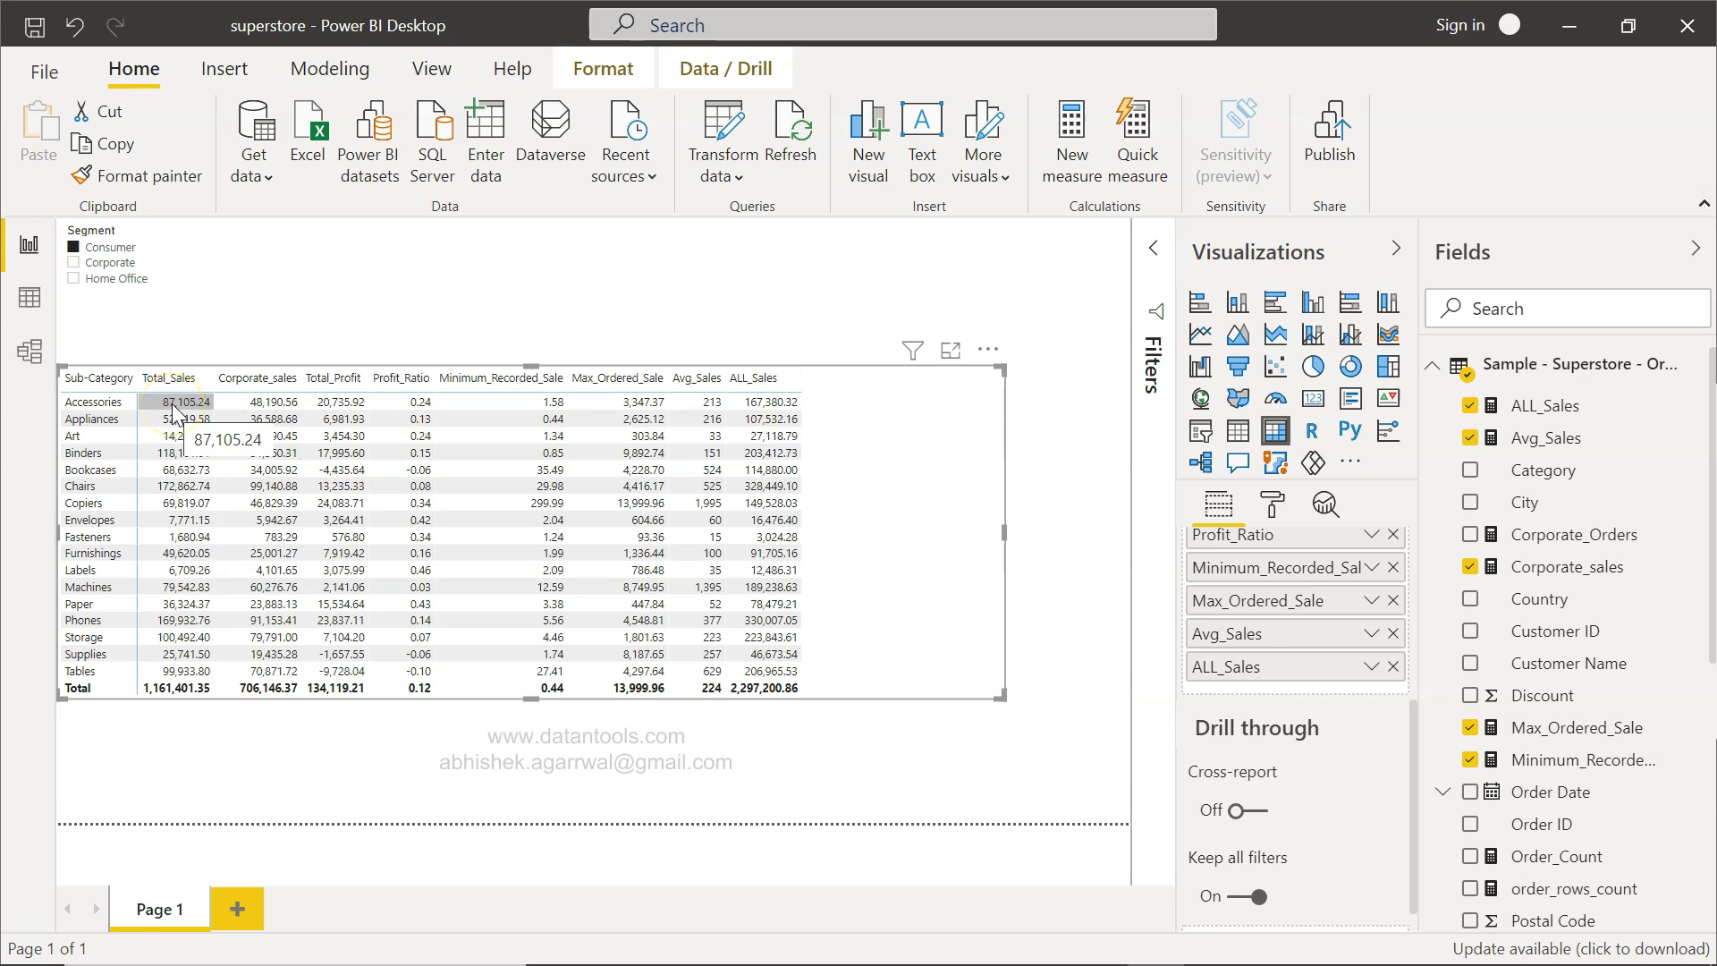
click(113, 255)
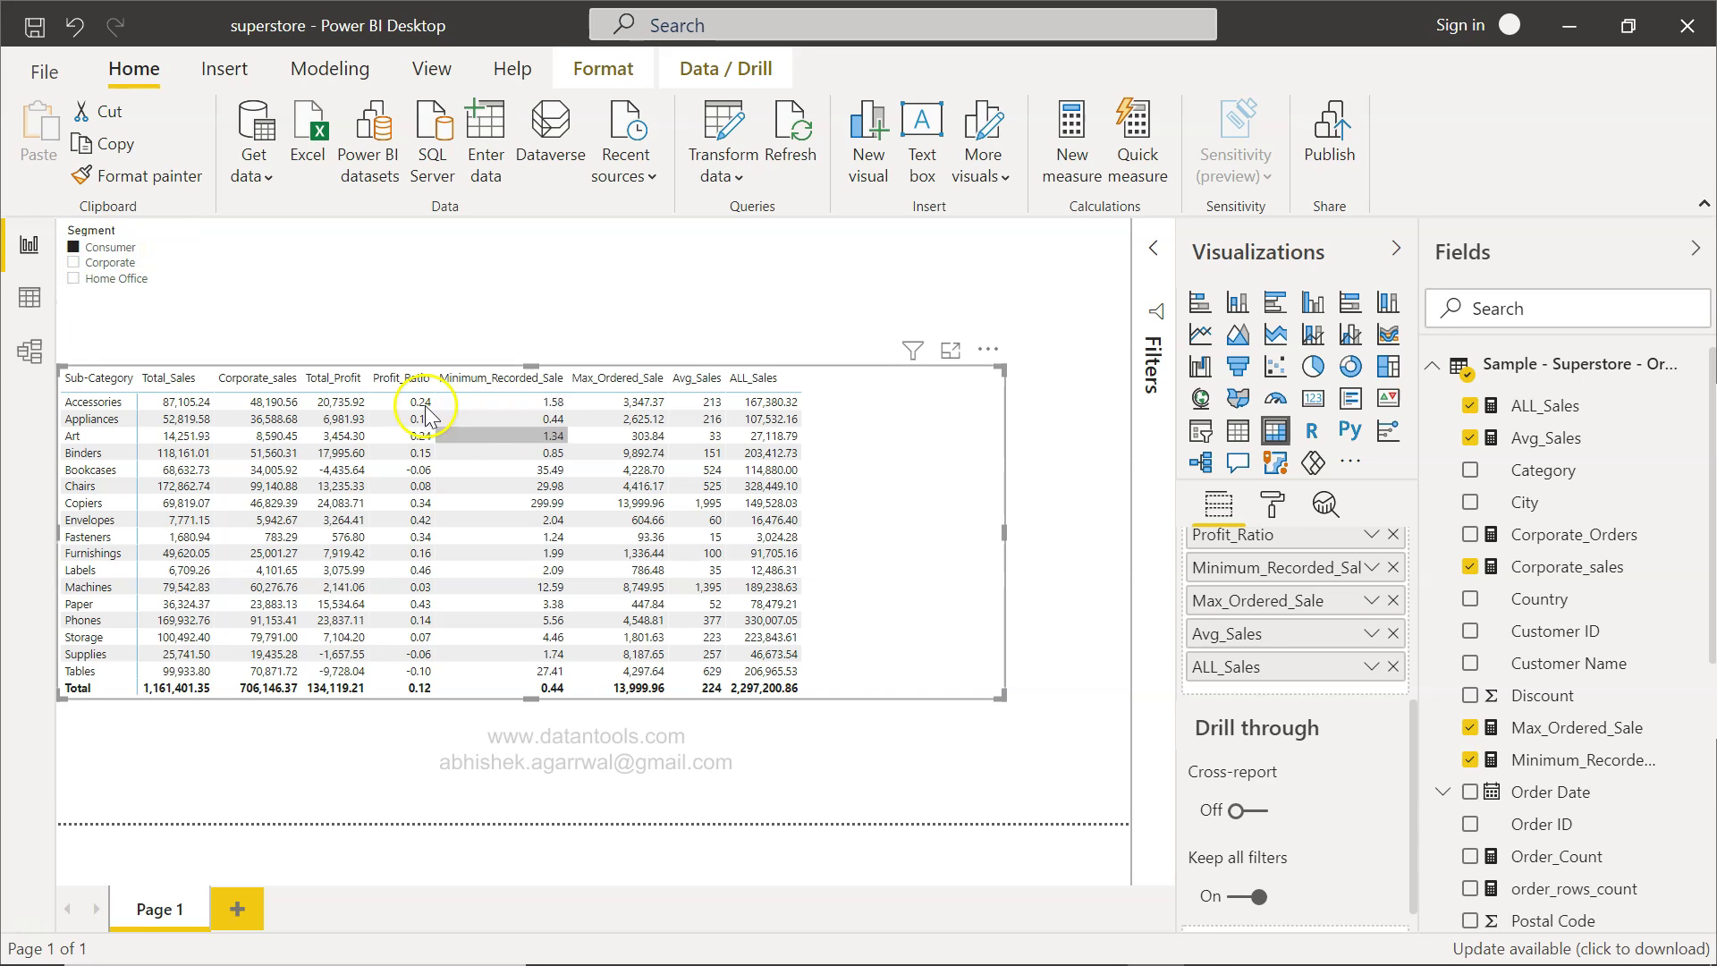
click(172, 404)
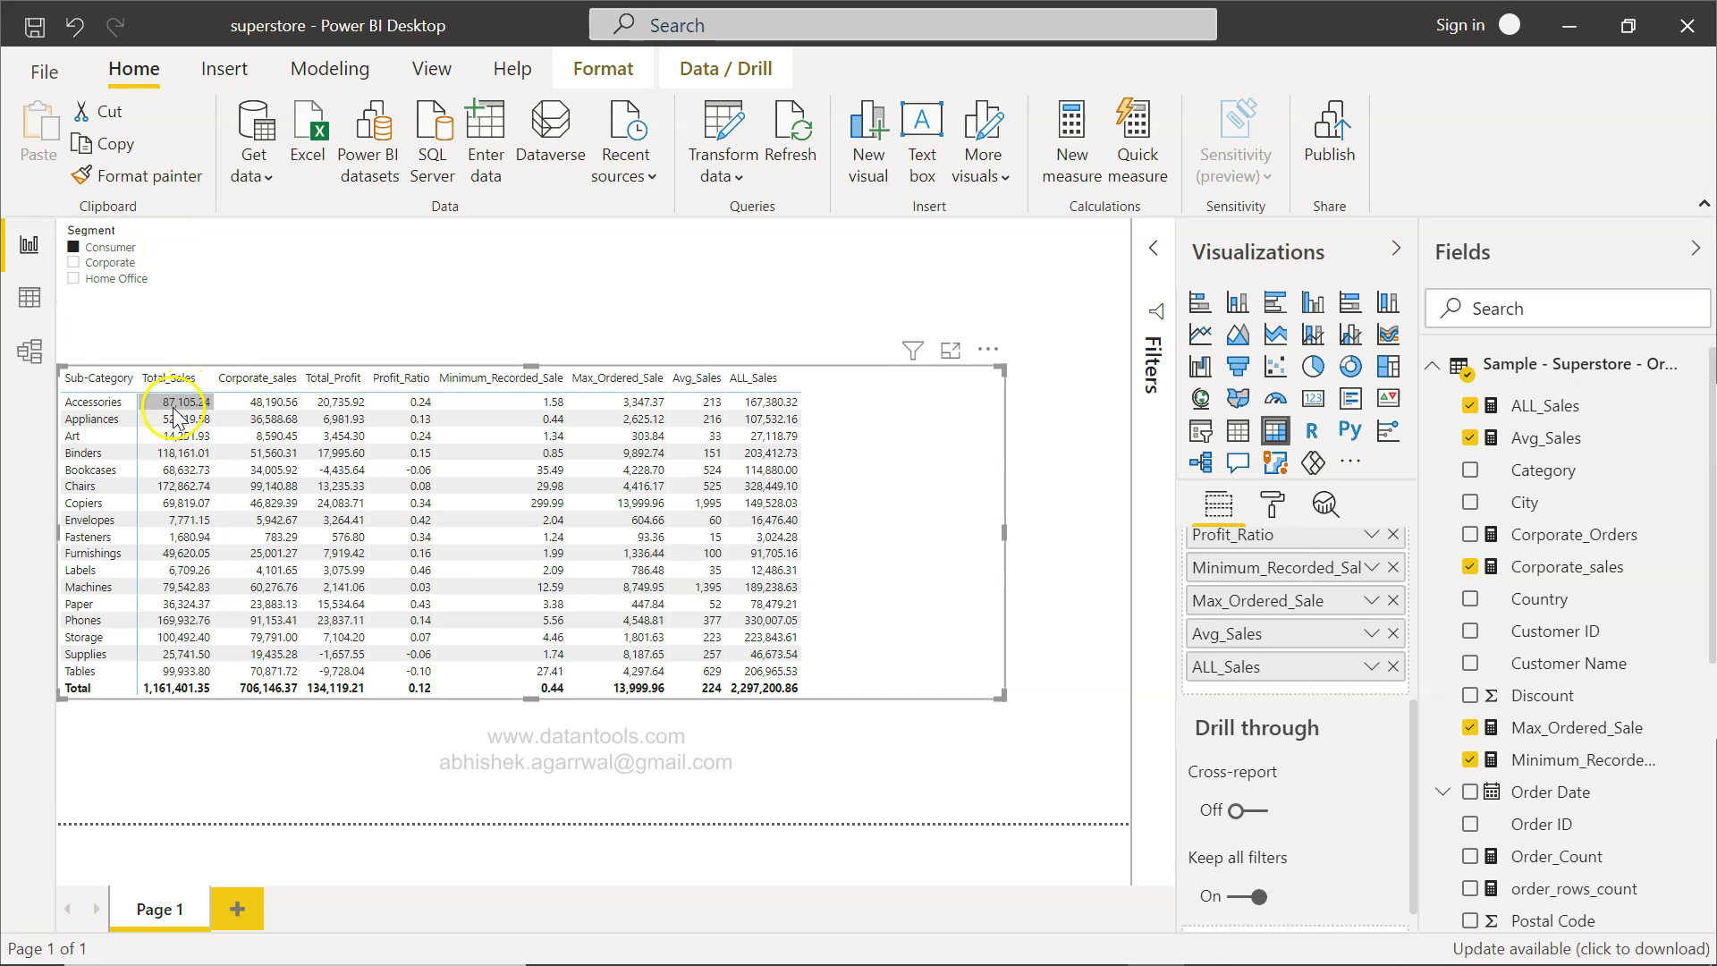
click(760, 404)
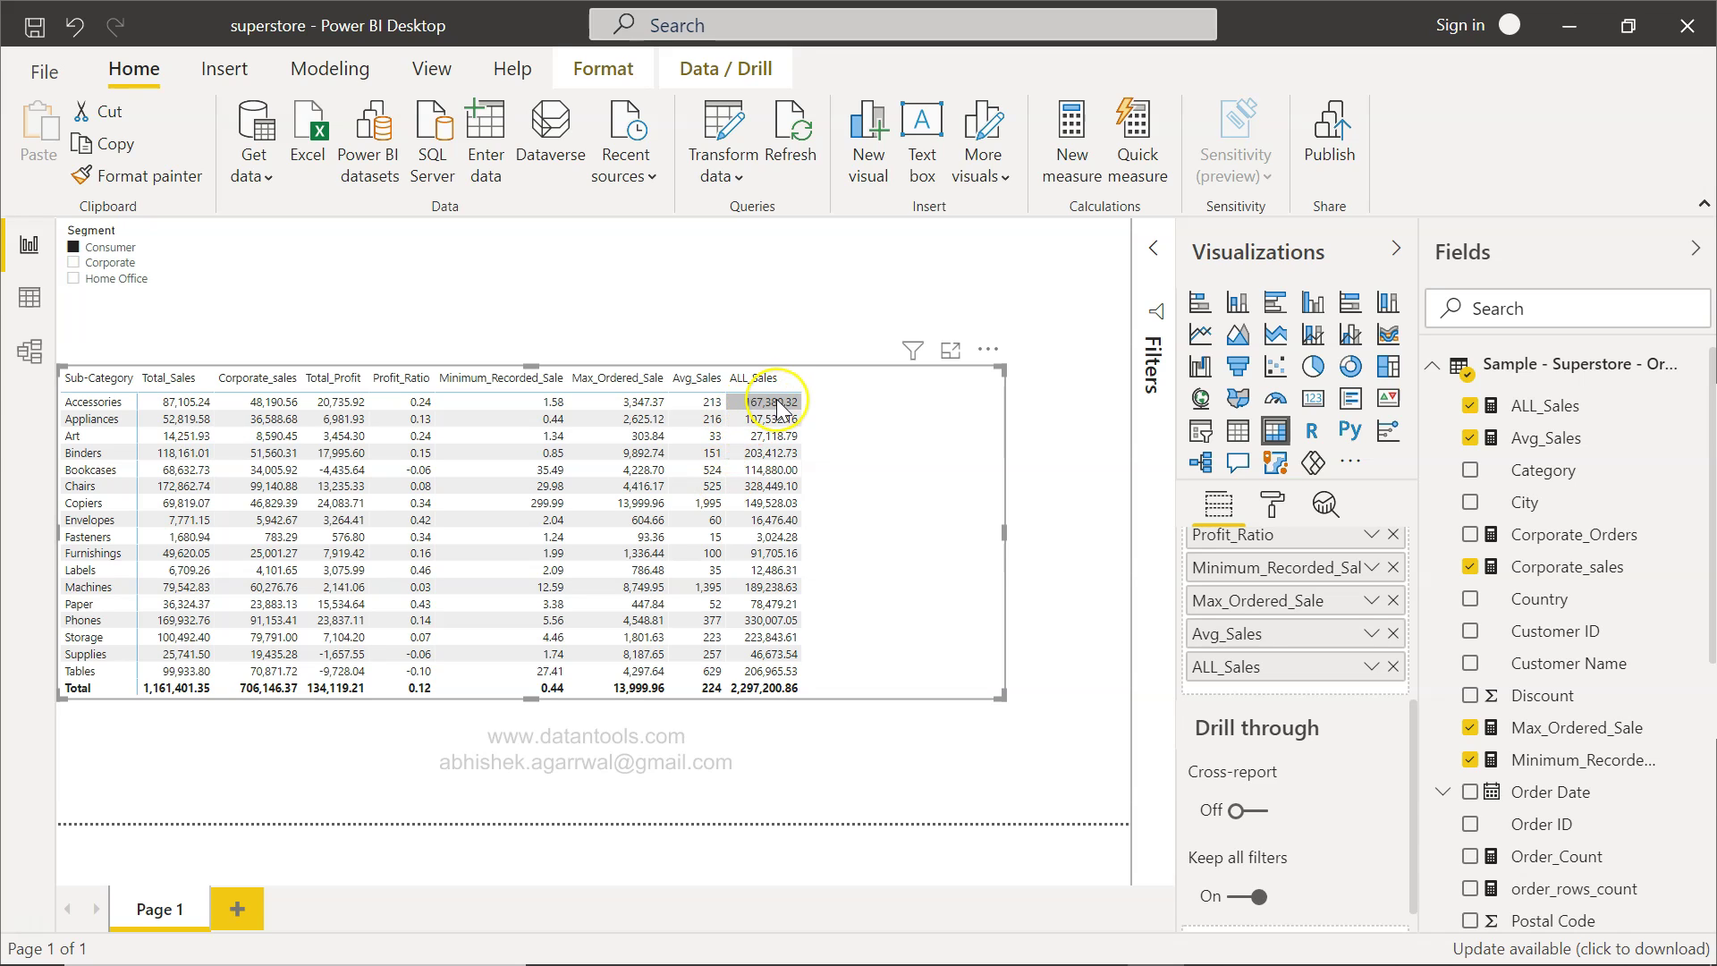
Step: Switch the Segment slicer from Consumer to Home Office and compare Total_Sales with unchanged ALL_Sales
click(76, 248)
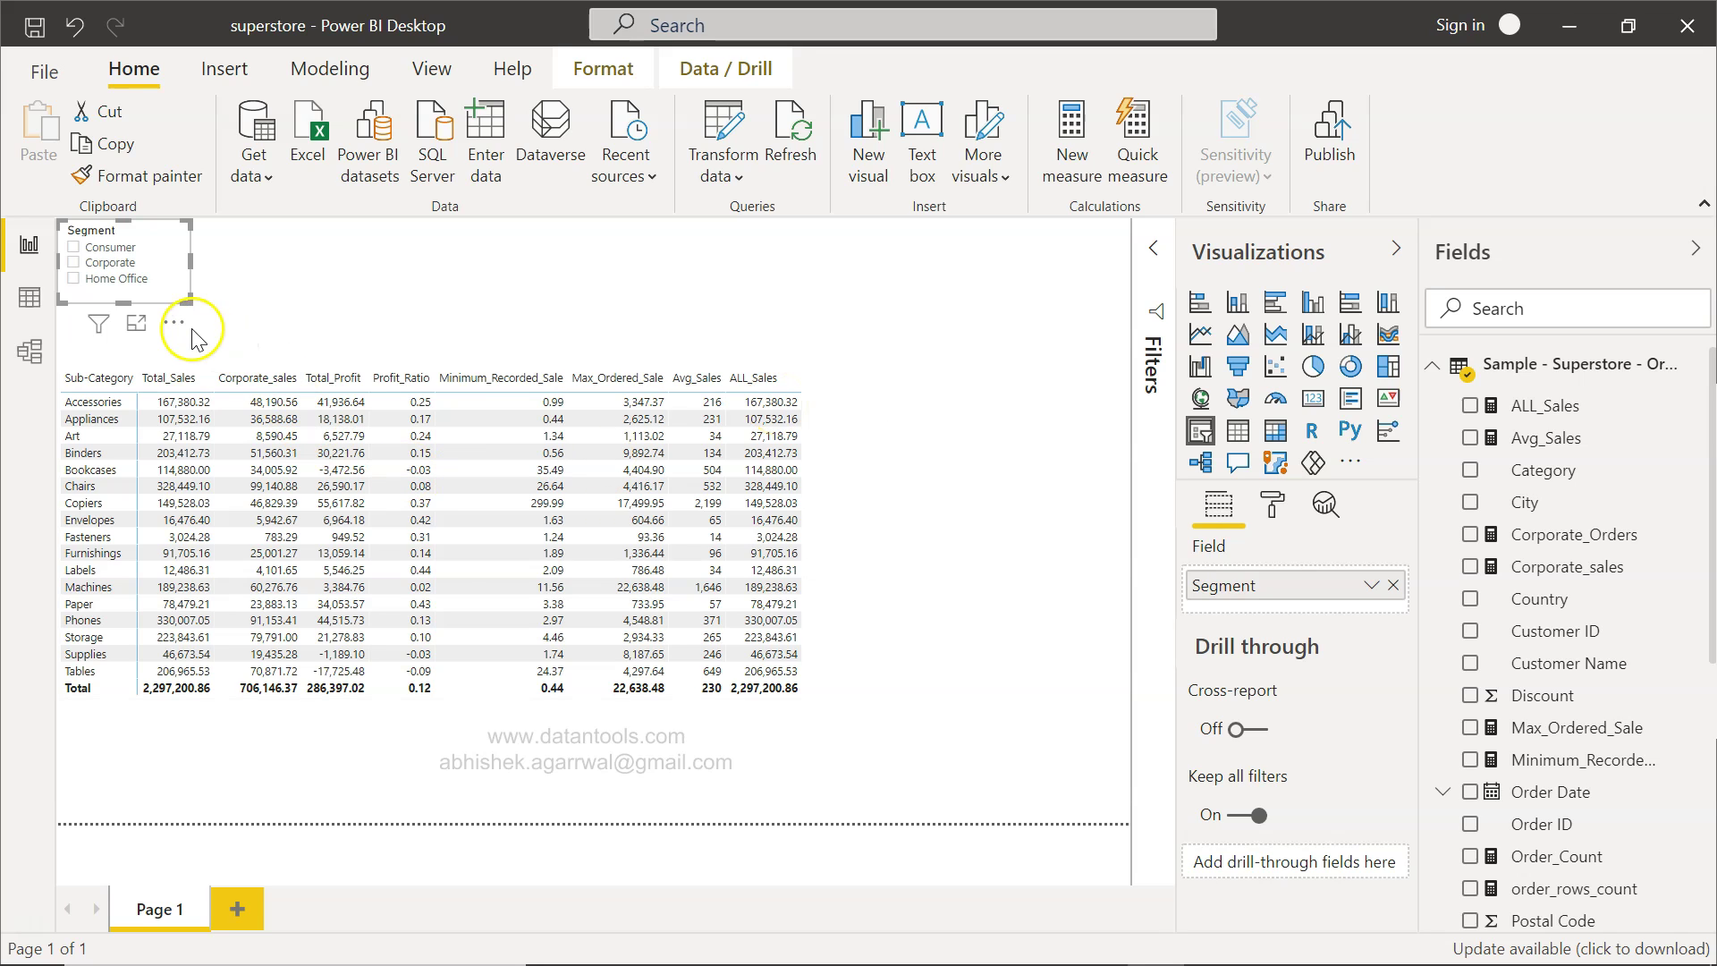
click(193, 569)
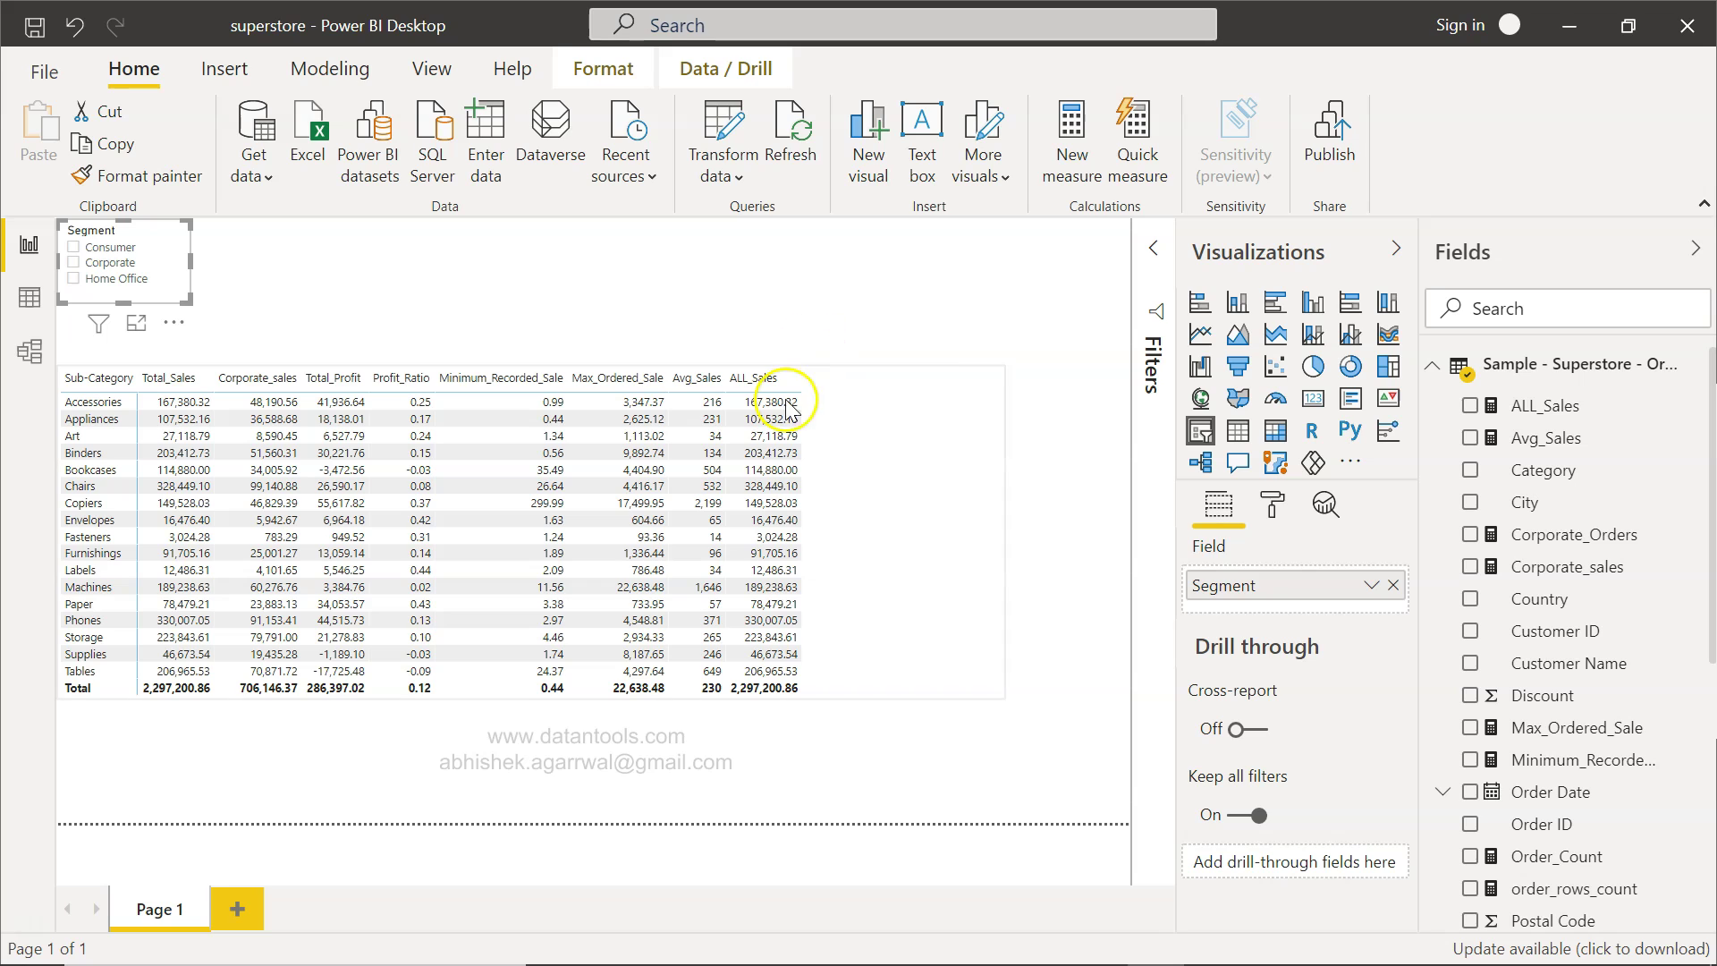
click(75, 279)
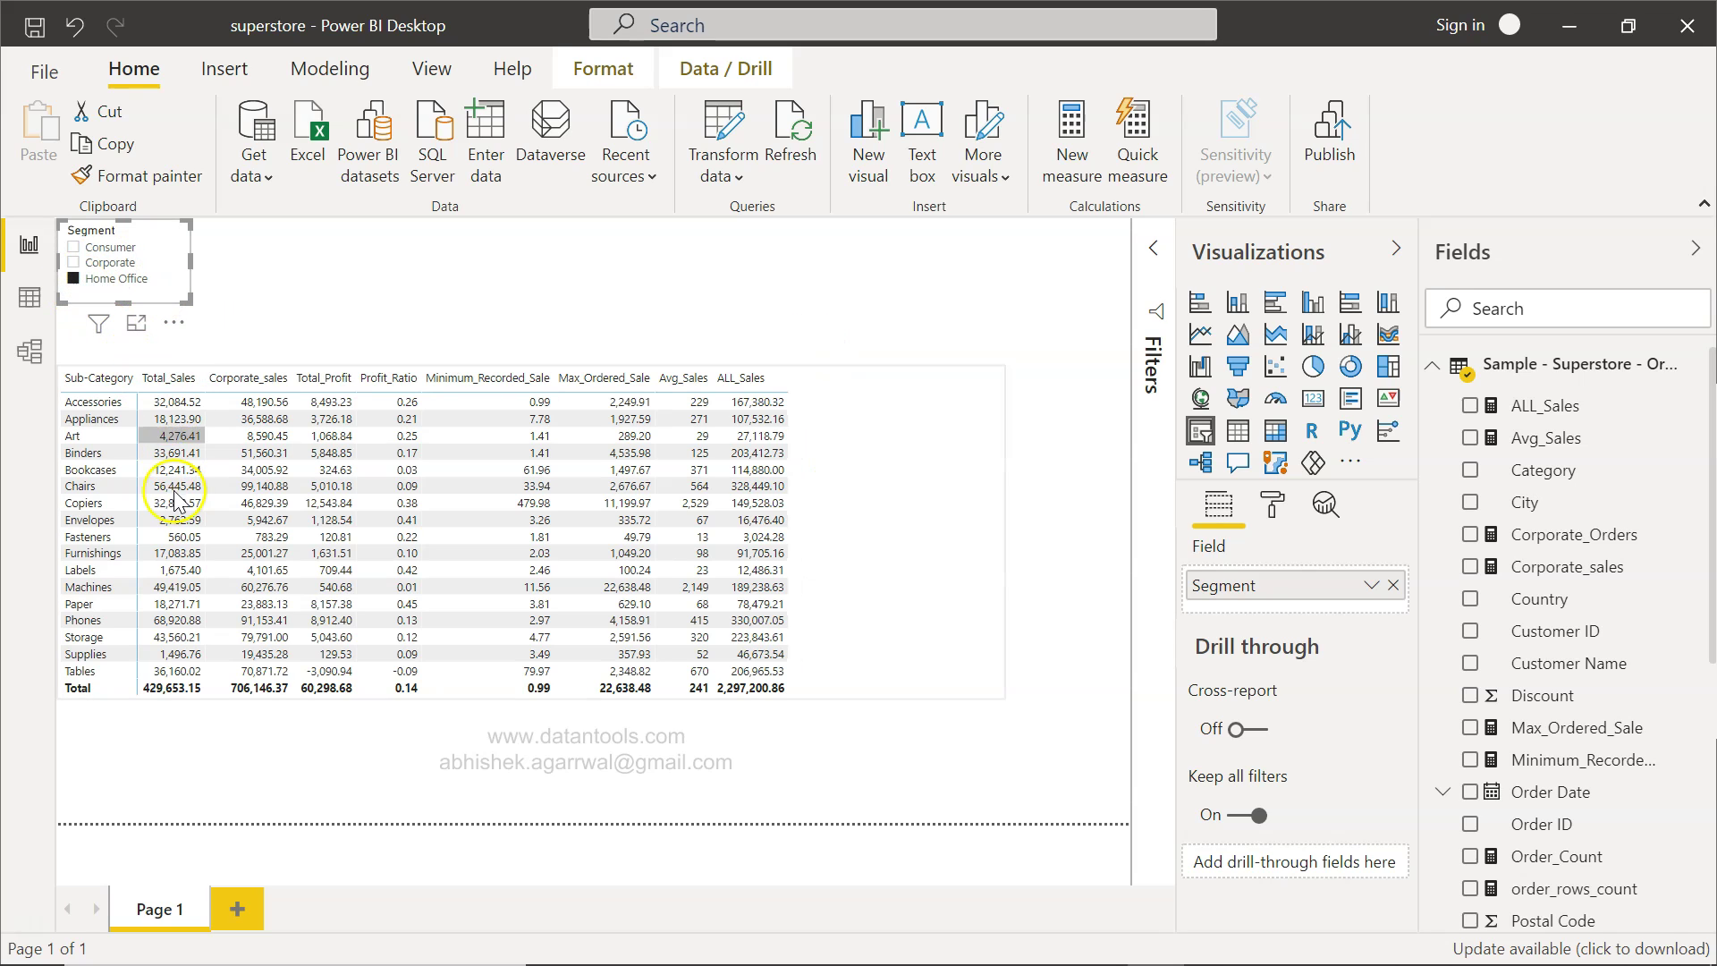
click(180, 402)
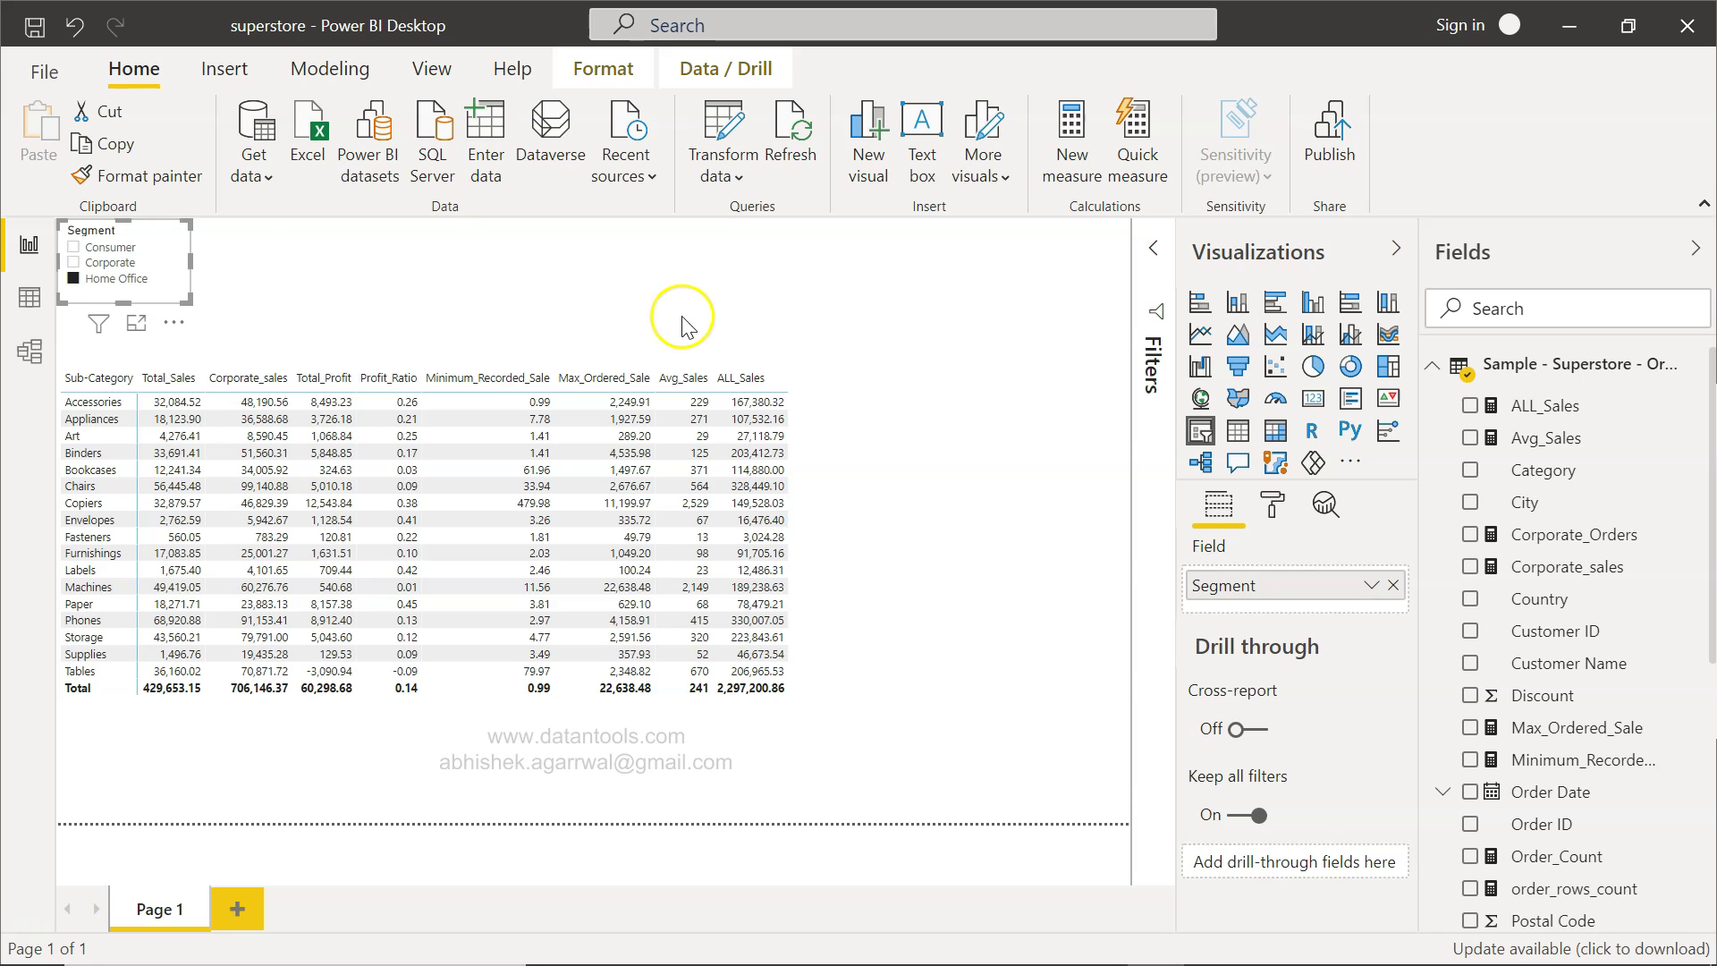
Step: Reopen the ALL_Sales measure's formula and review its ALL('Sample - Superstore - Orders'[Segment]) argument
scroll(1603, 623, down, 5)
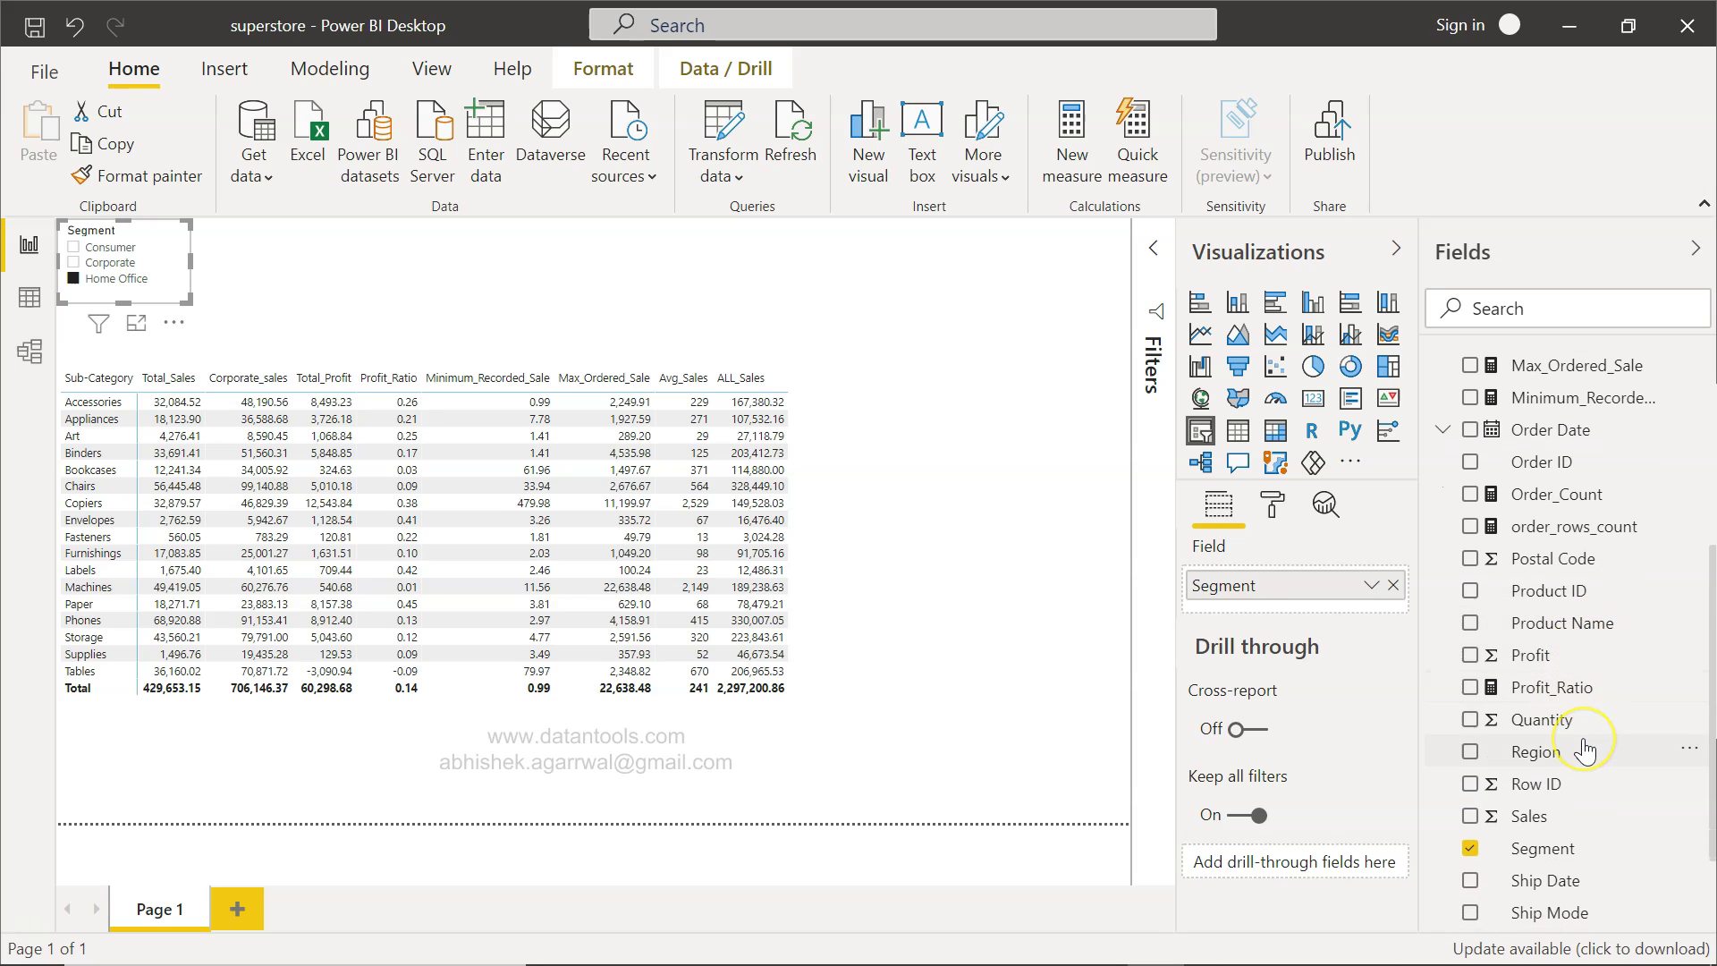
scroll(1584, 749, down, 2)
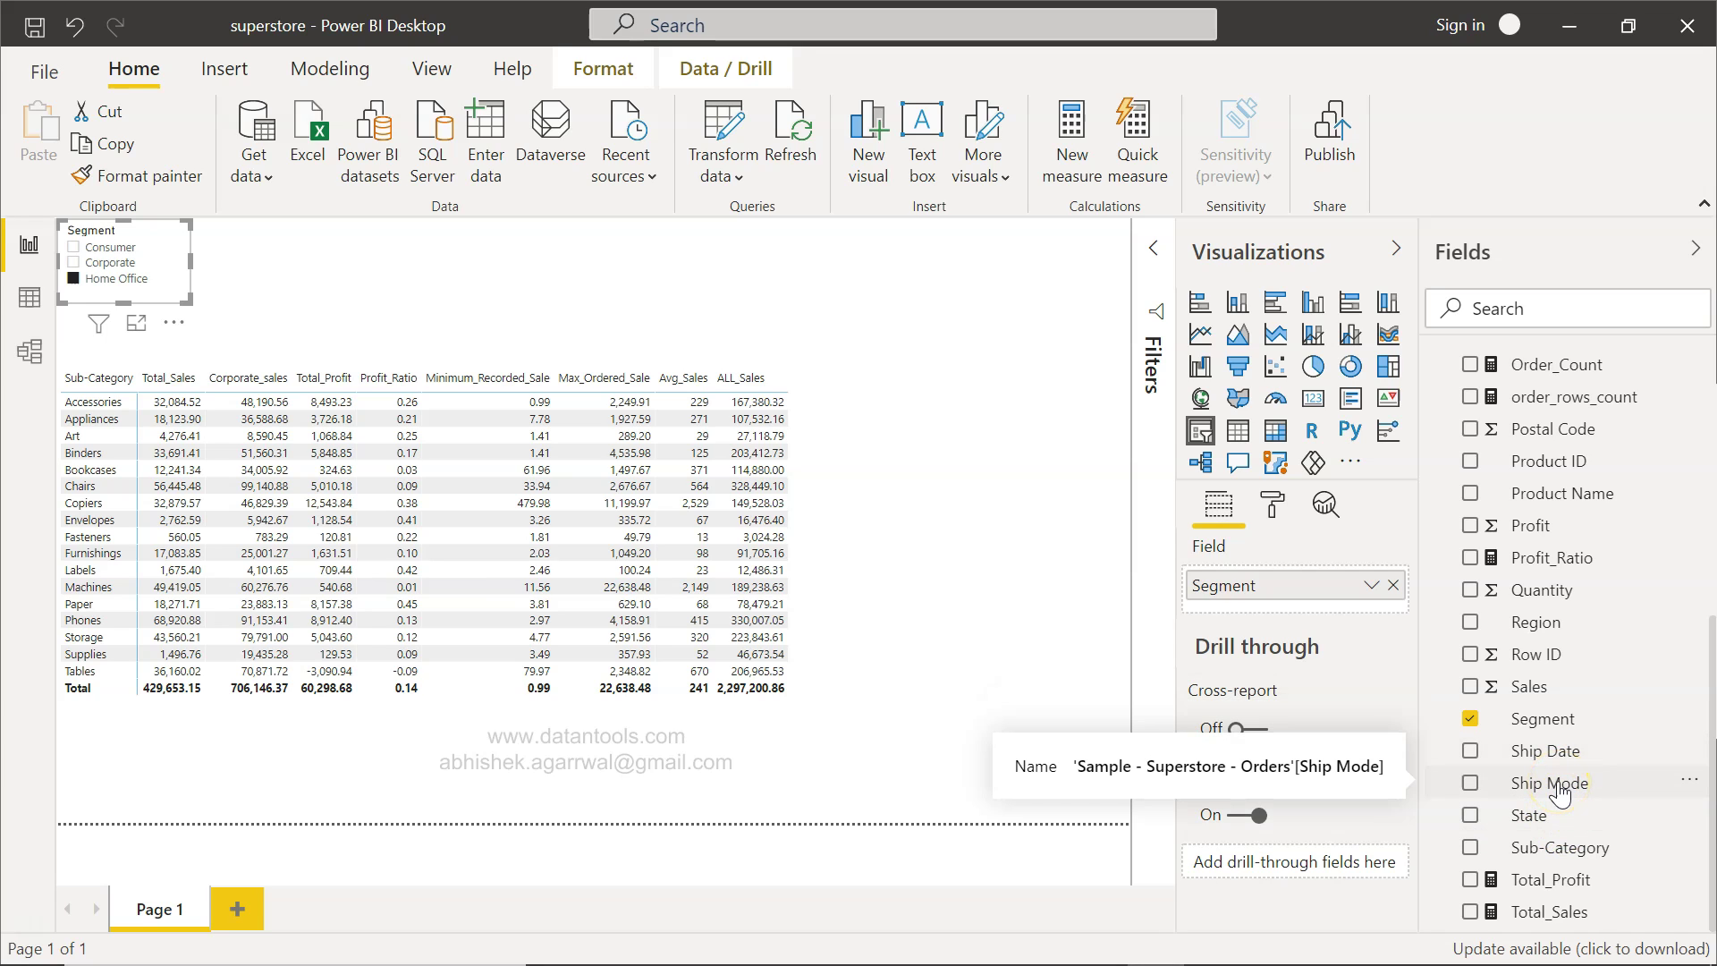
scroll(1560, 787, up, 2)
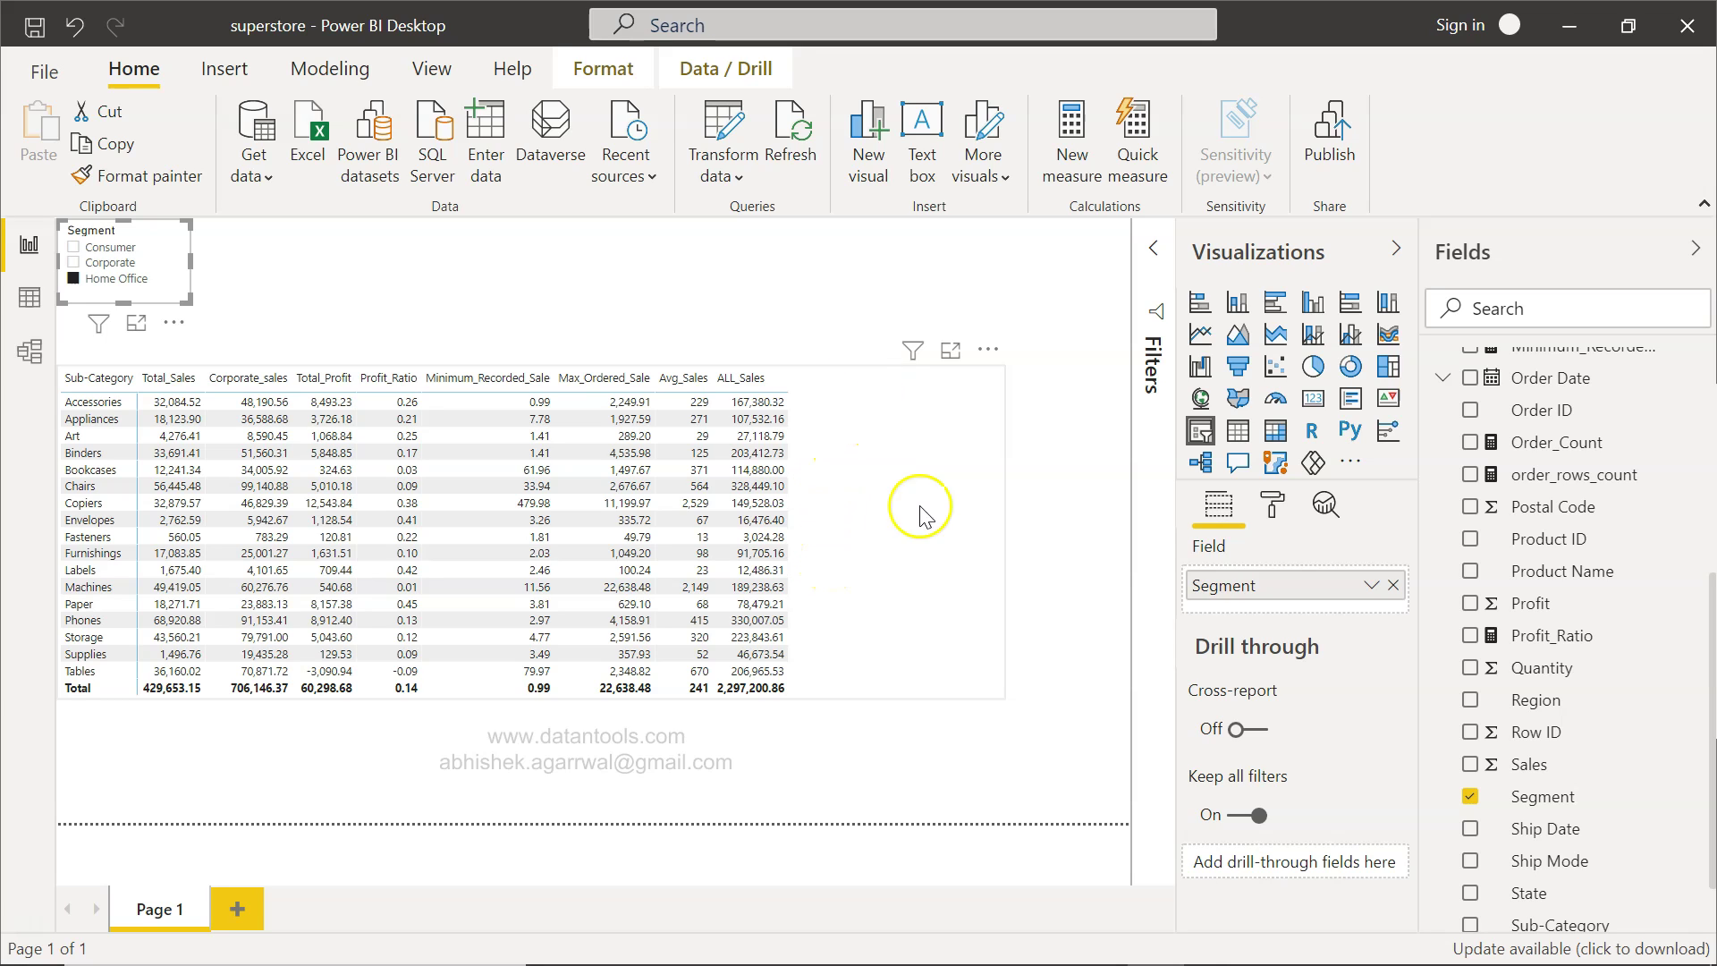
scroll(1480, 775, down, 1)
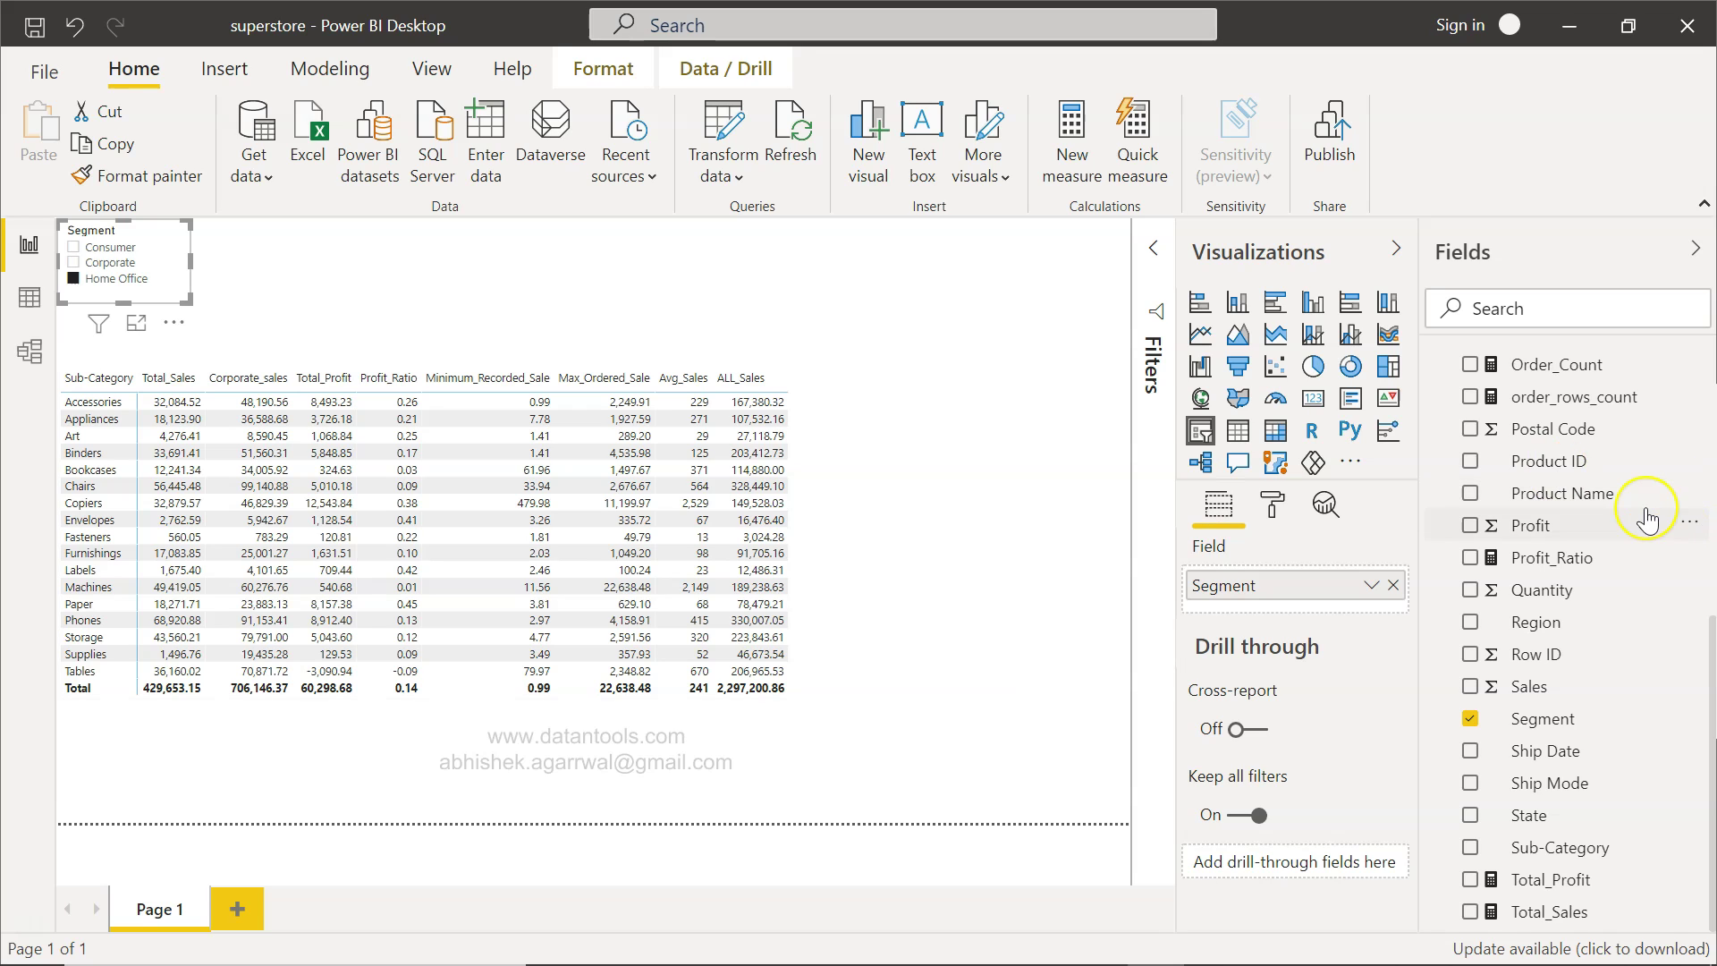
scroll(1647, 518, up, 5)
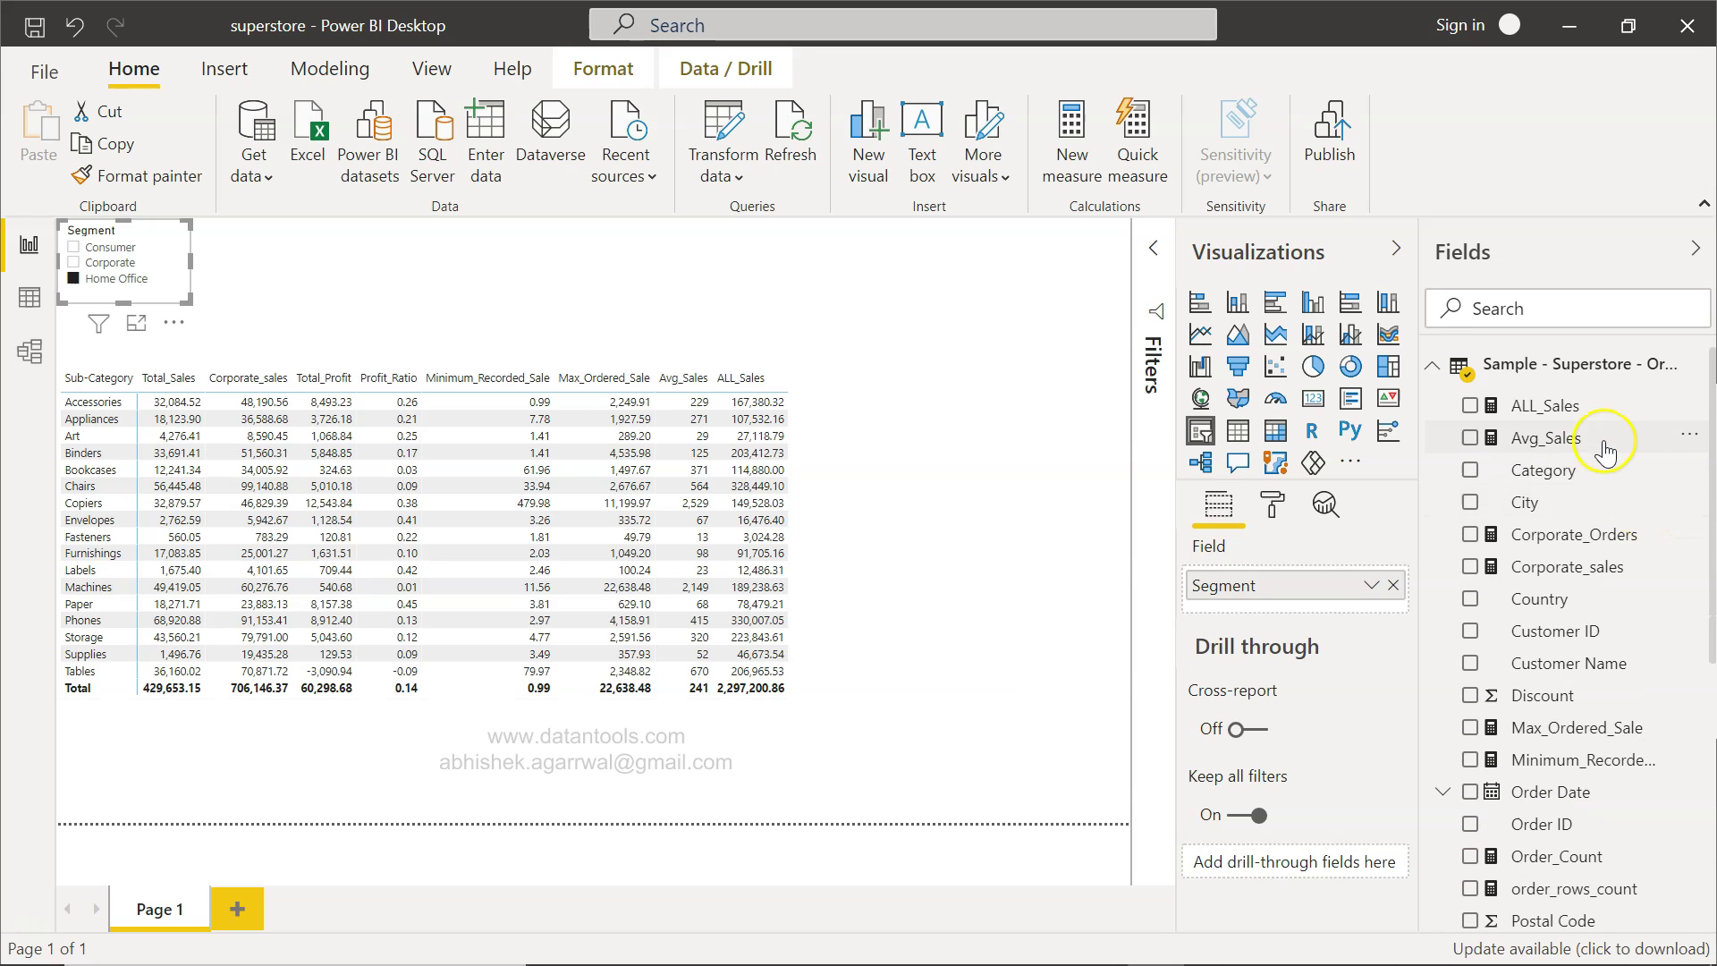
click(1600, 404)
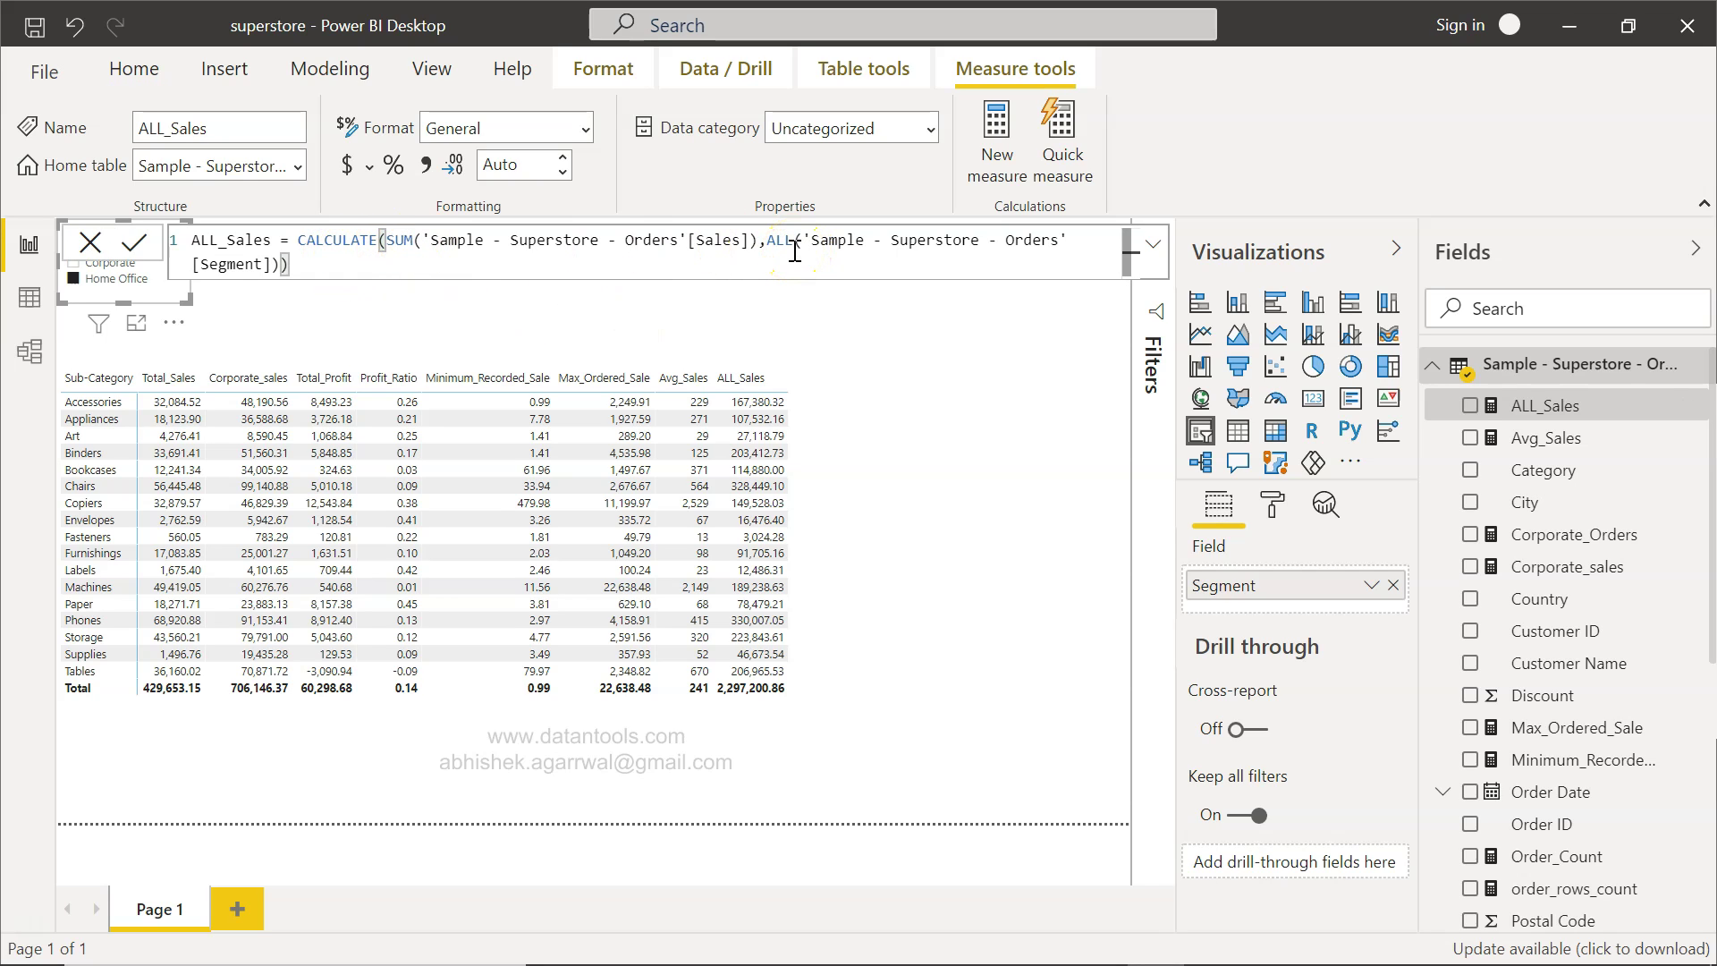
click(238, 265)
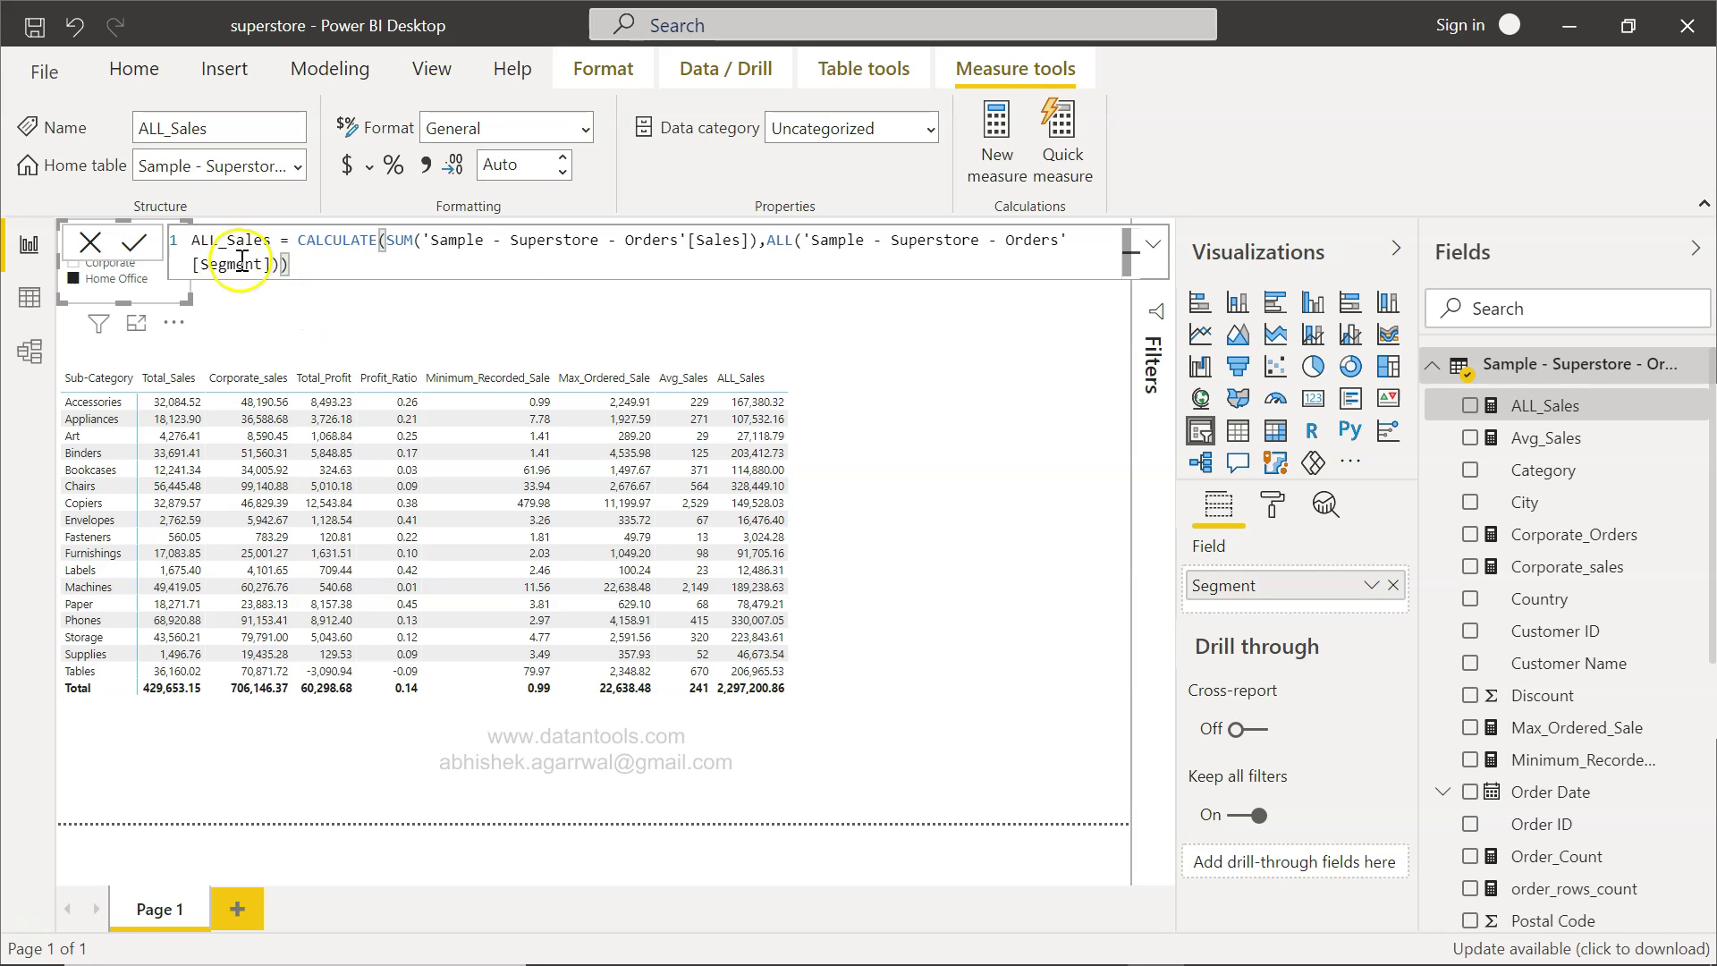